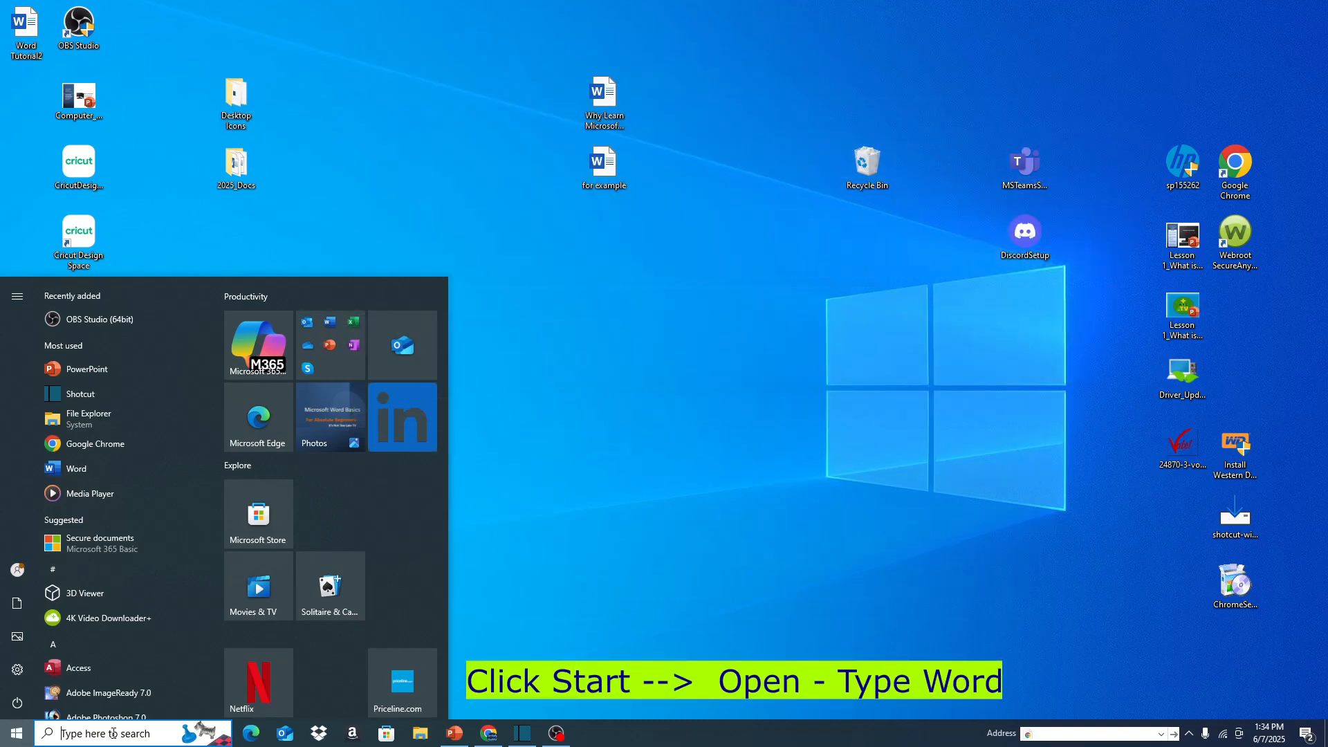
Open Word, view the available templates, and create a blank document.
text(word)
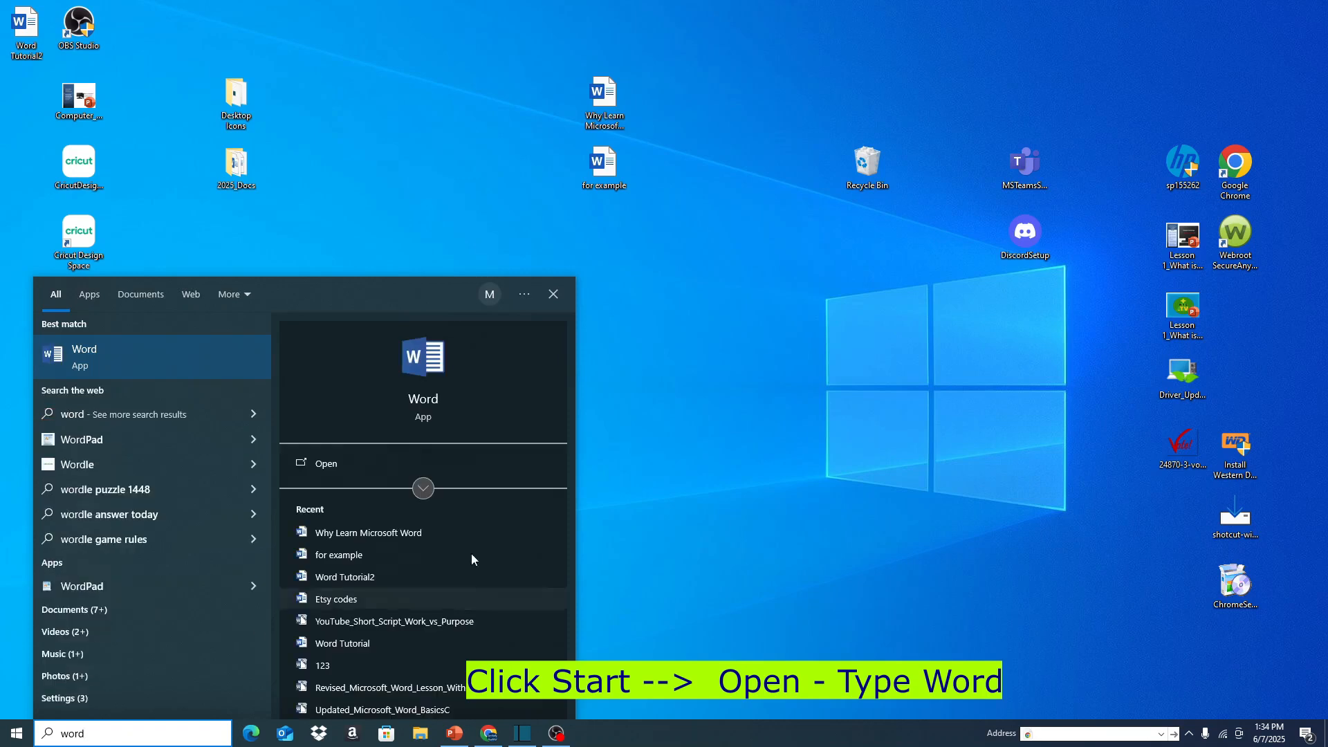
click(69, 358)
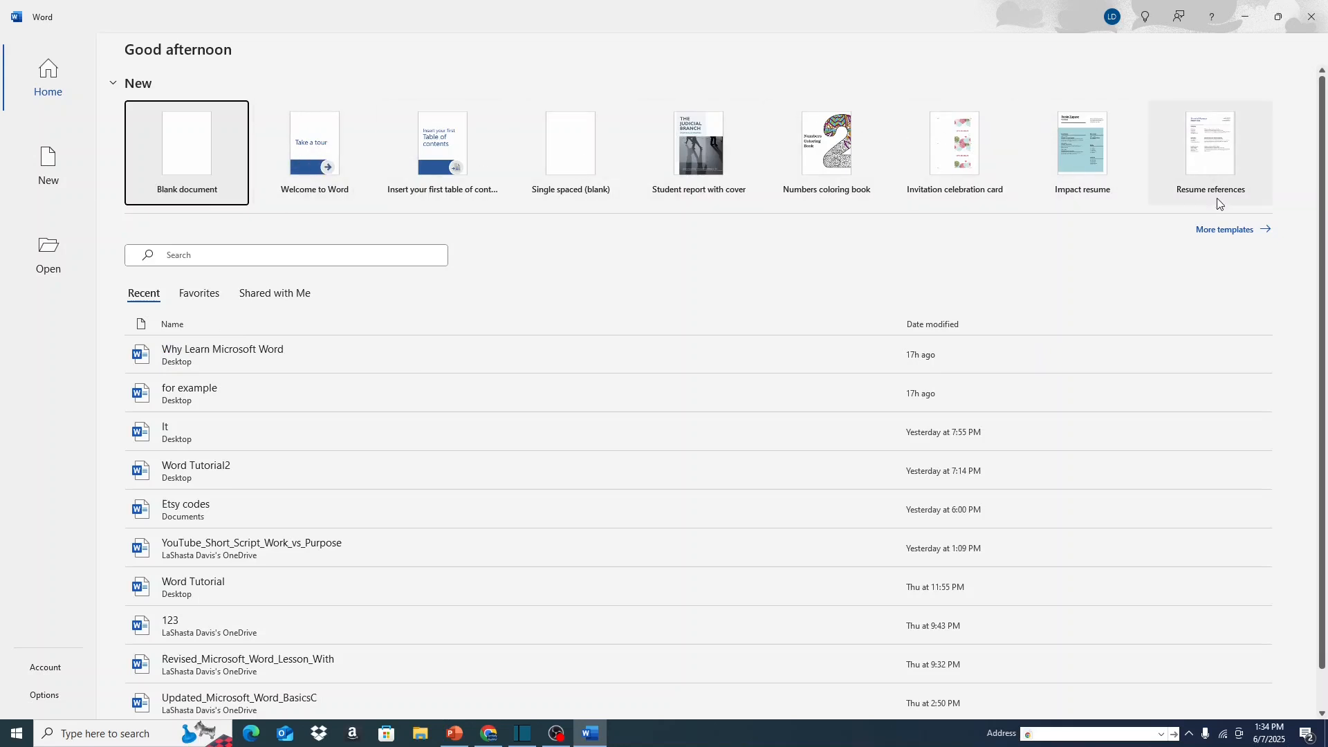
click(1233, 233)
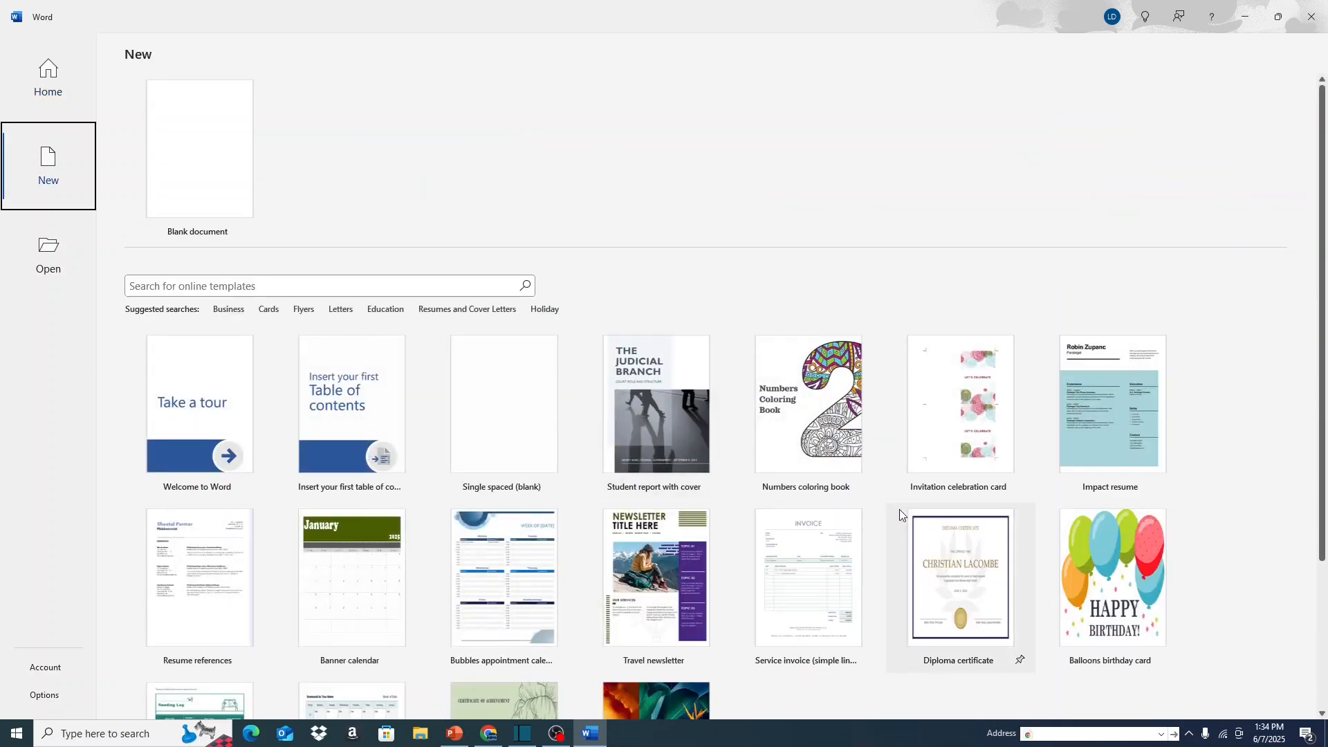
click(216, 163)
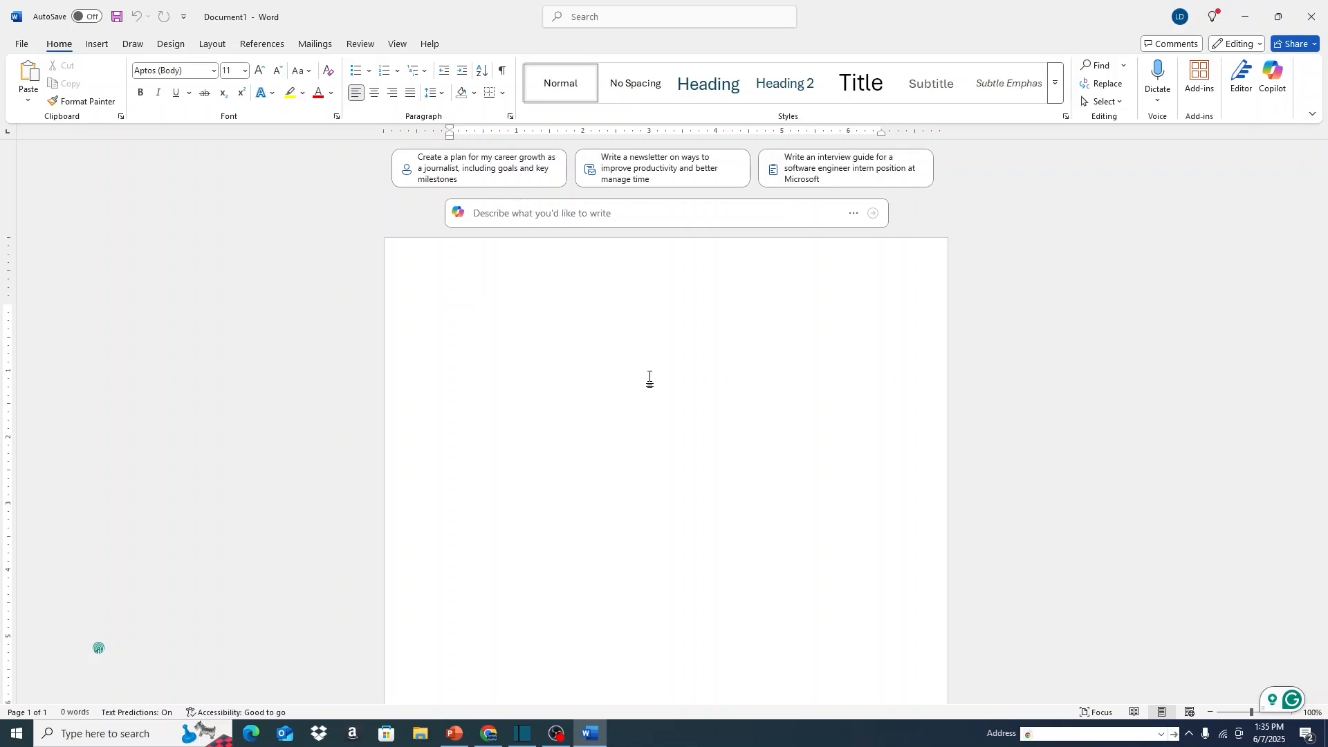
Write two lines: "This is my first Microsoft Word document." and "I'm learning how to use Word, and I am excited.".
text(This is my firs)
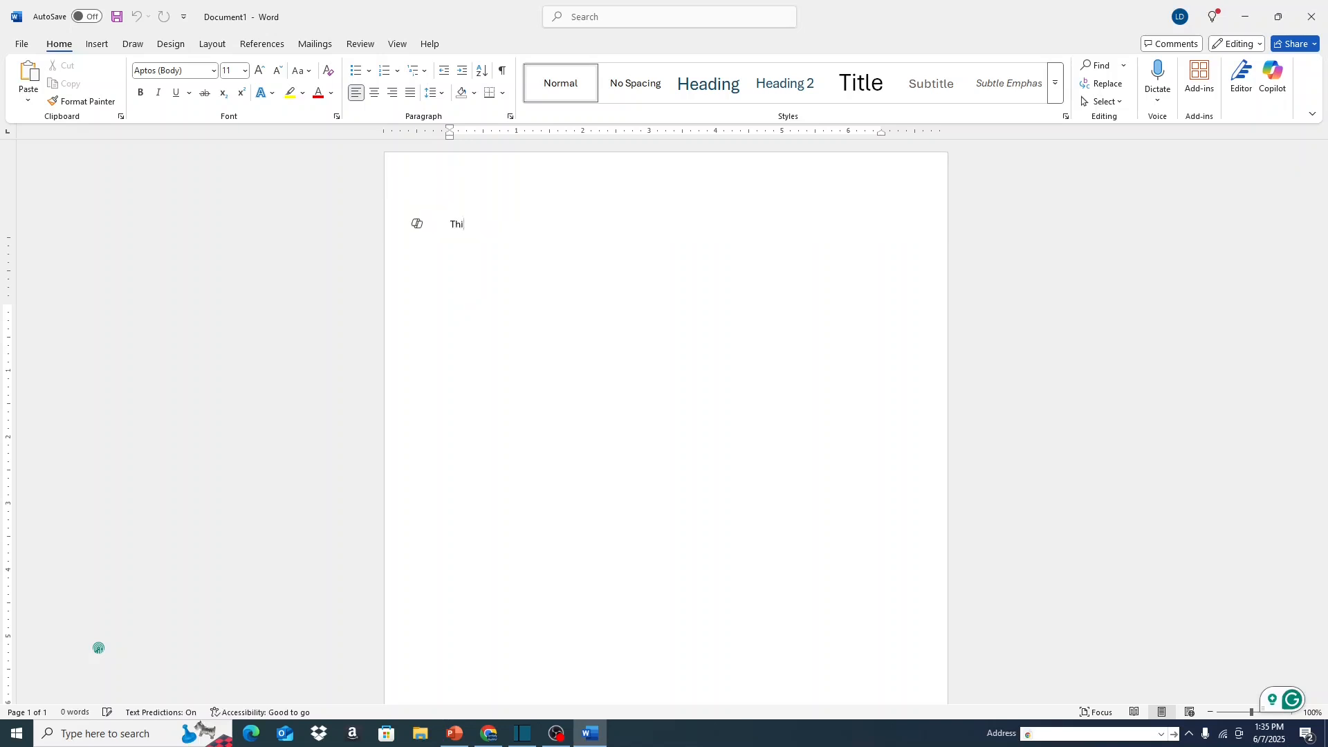
text(t Microsoft Word document.)
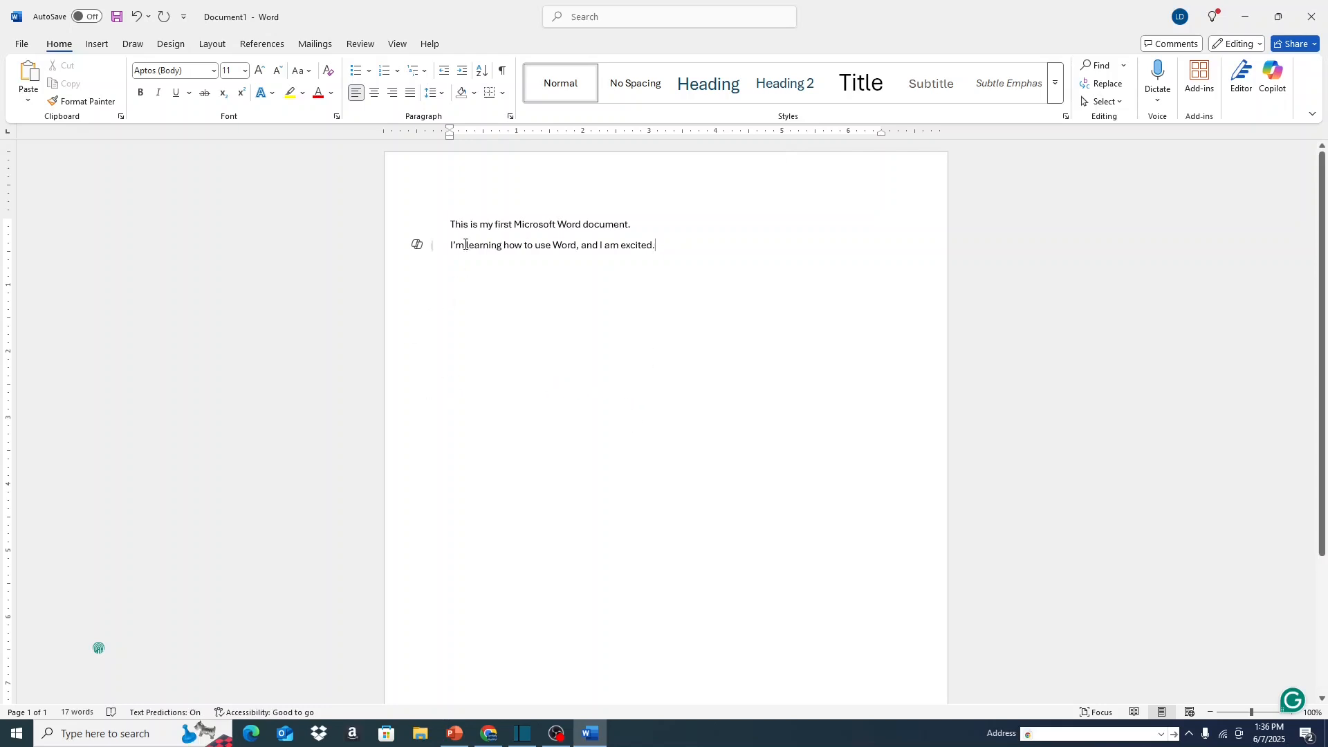
Practise selecting individual words: "document" in the first line, then "excited" and "I'm learning" in the second.
double_click(602, 227)
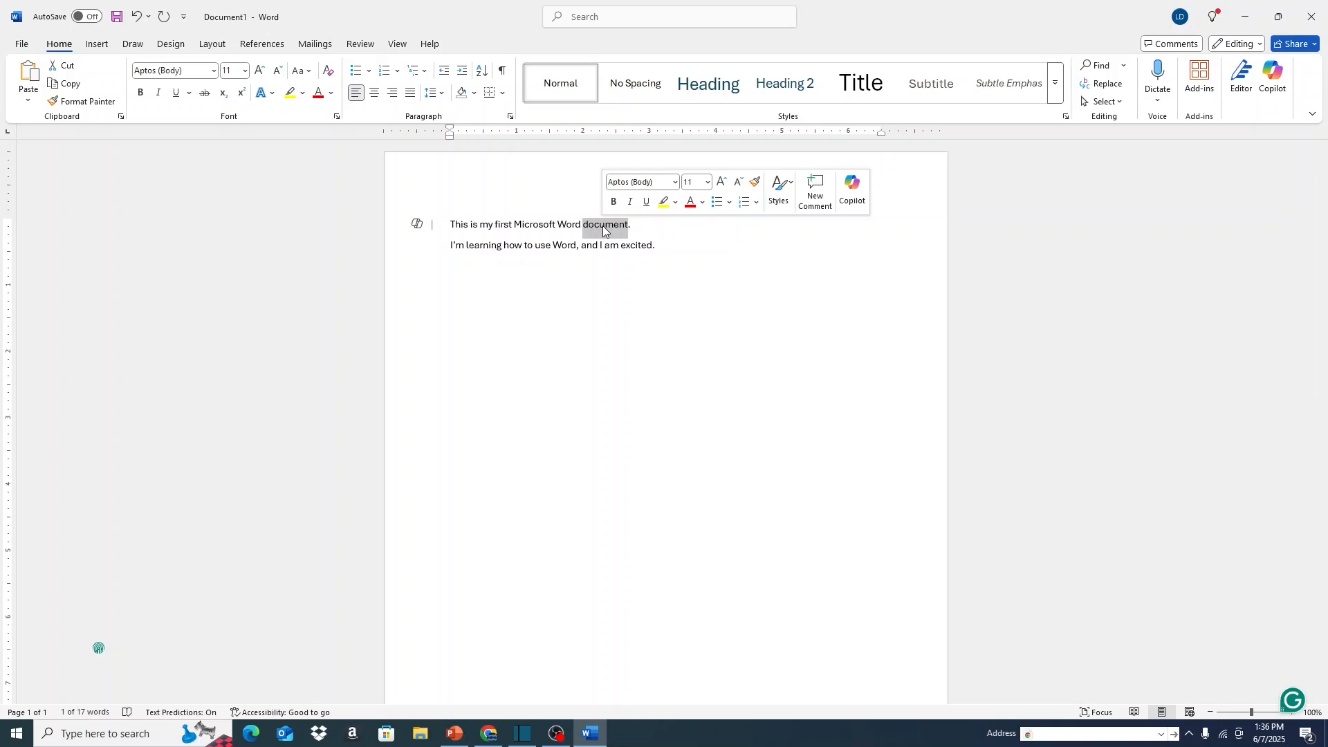
click(609, 288)
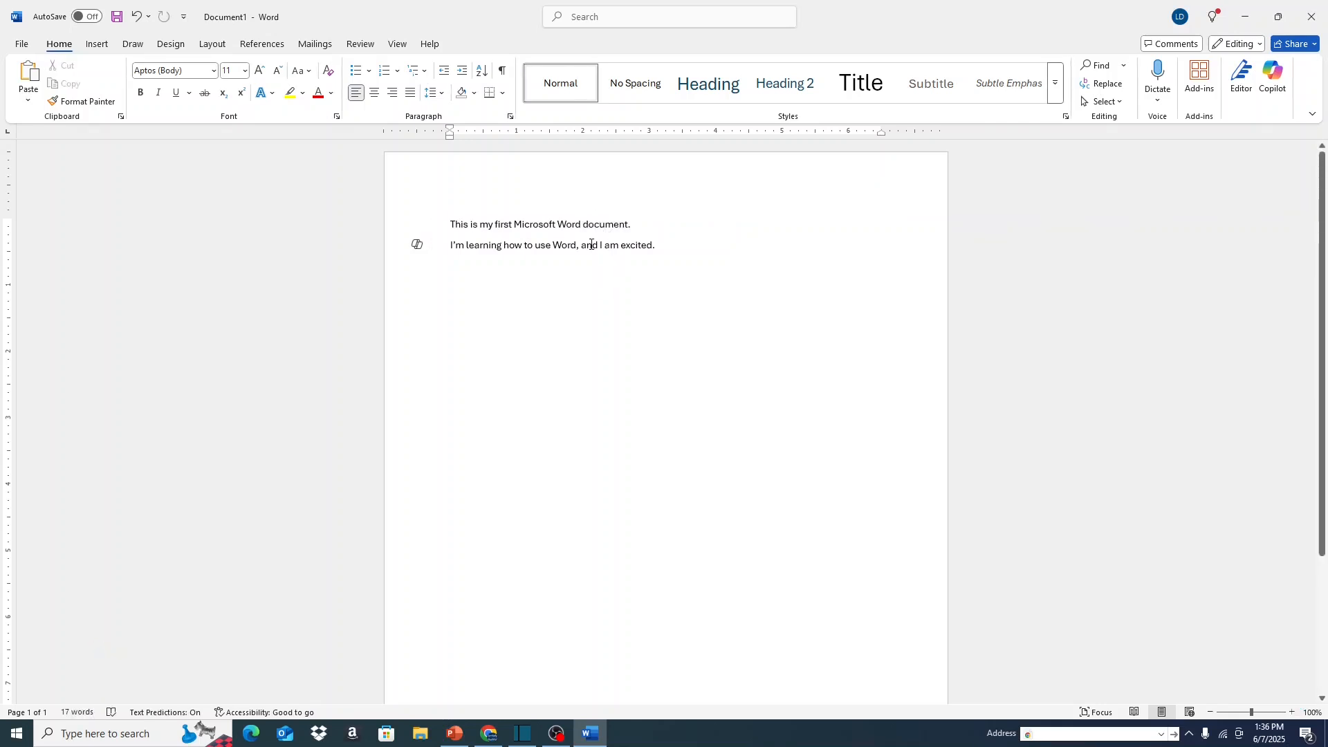
double_click(636, 246)
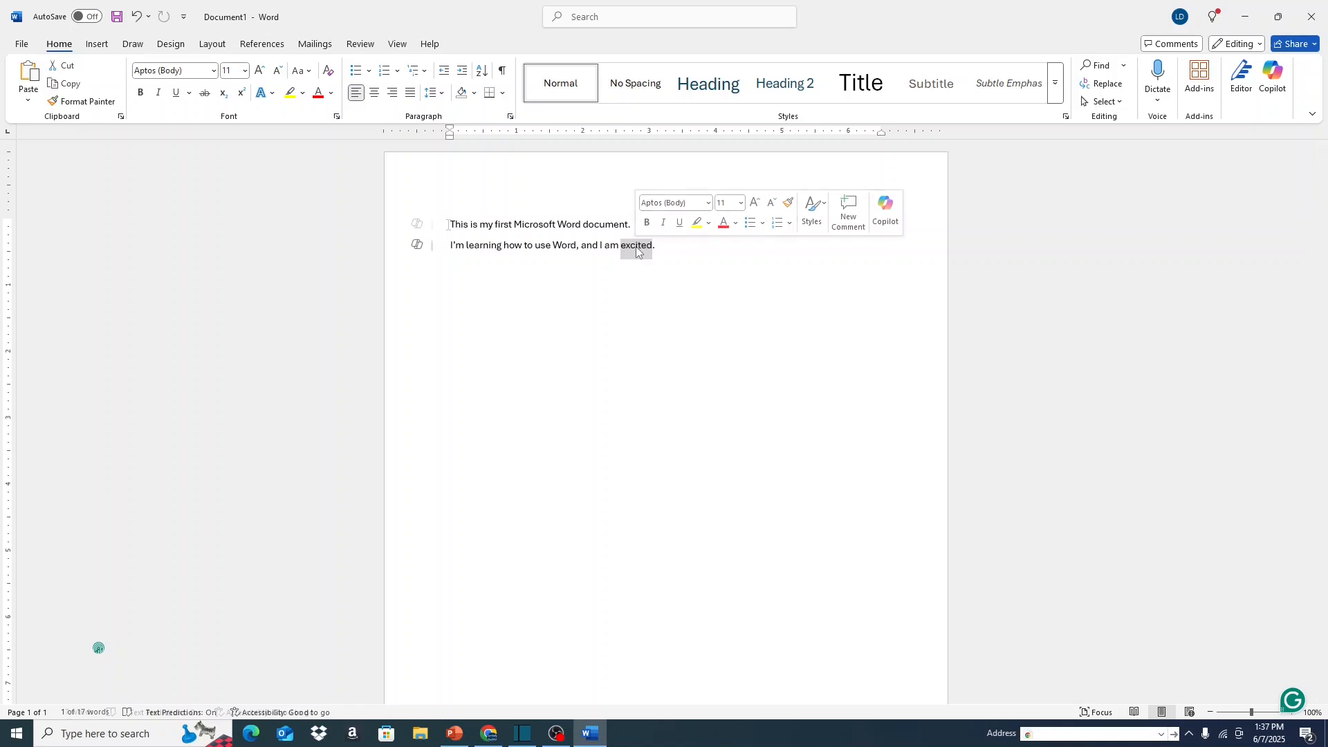
drag(451, 224, 483, 242)
click(469, 245)
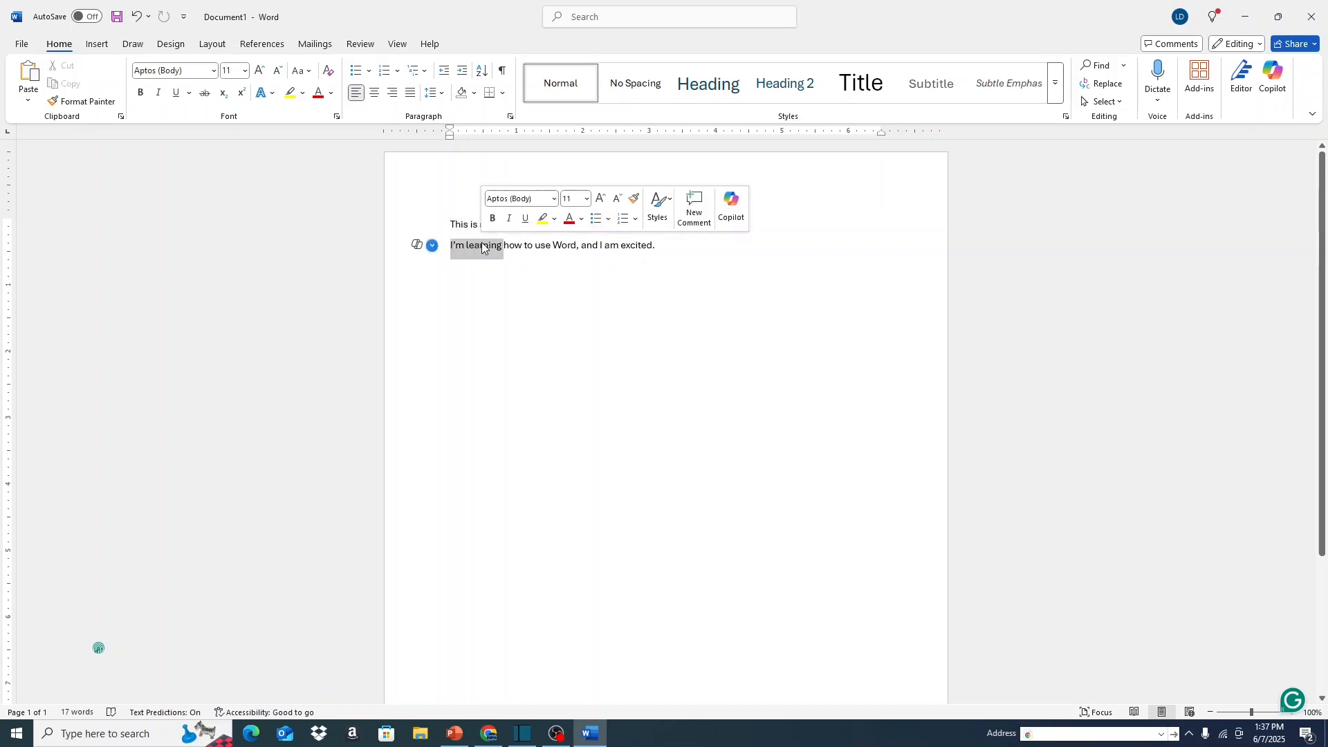
click(510, 310)
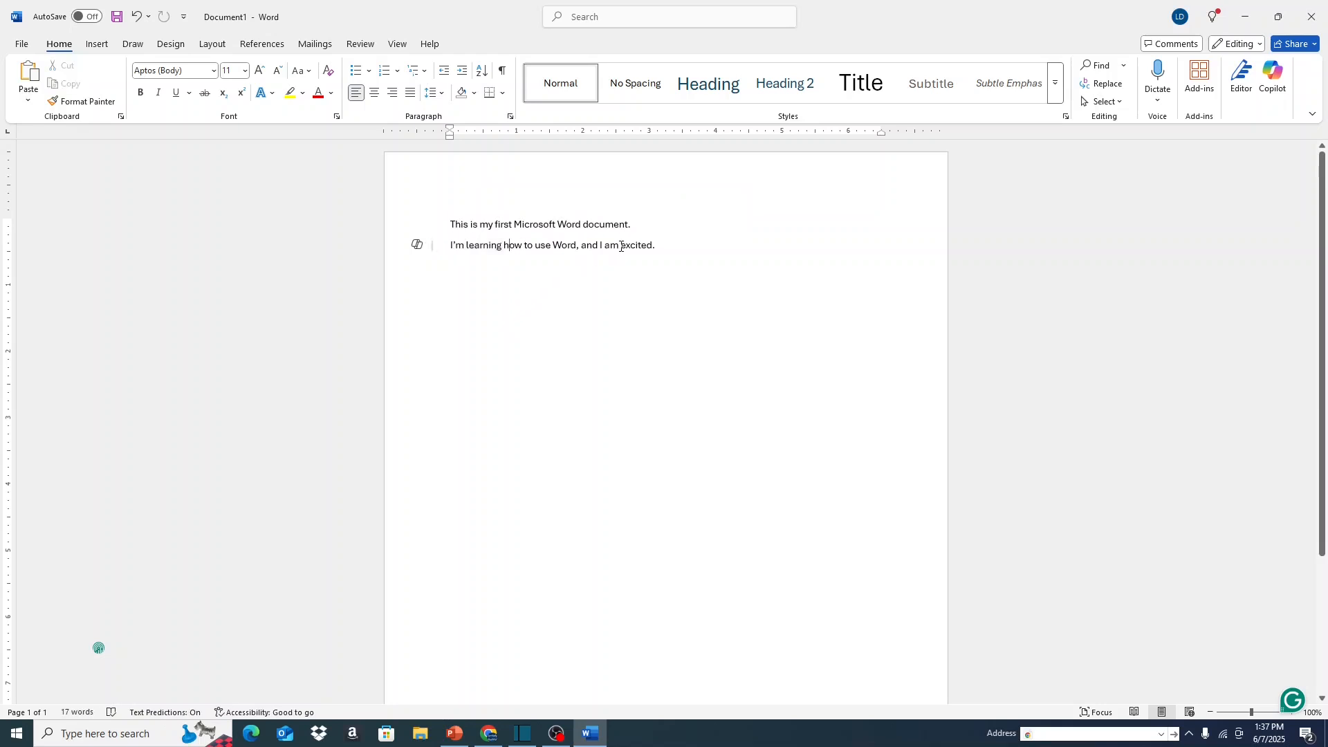
drag(621, 246, 653, 248)
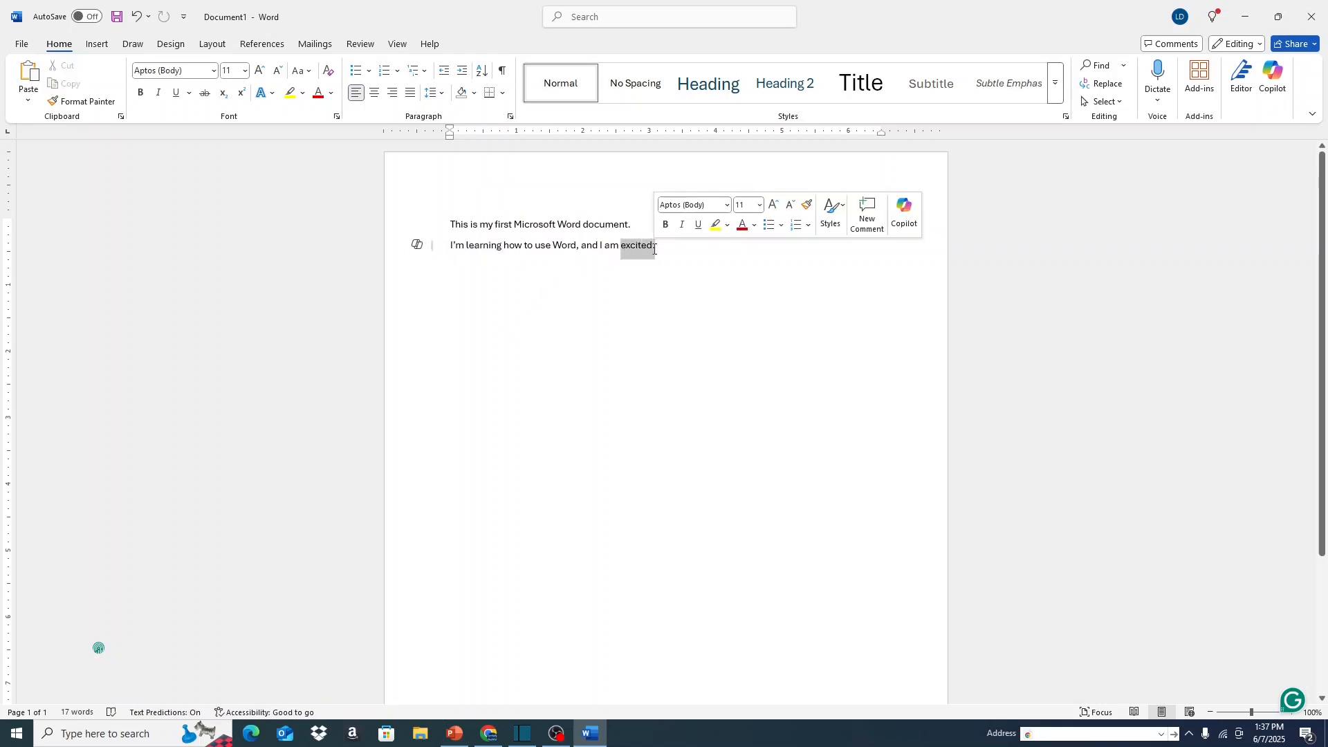
click(705, 289)
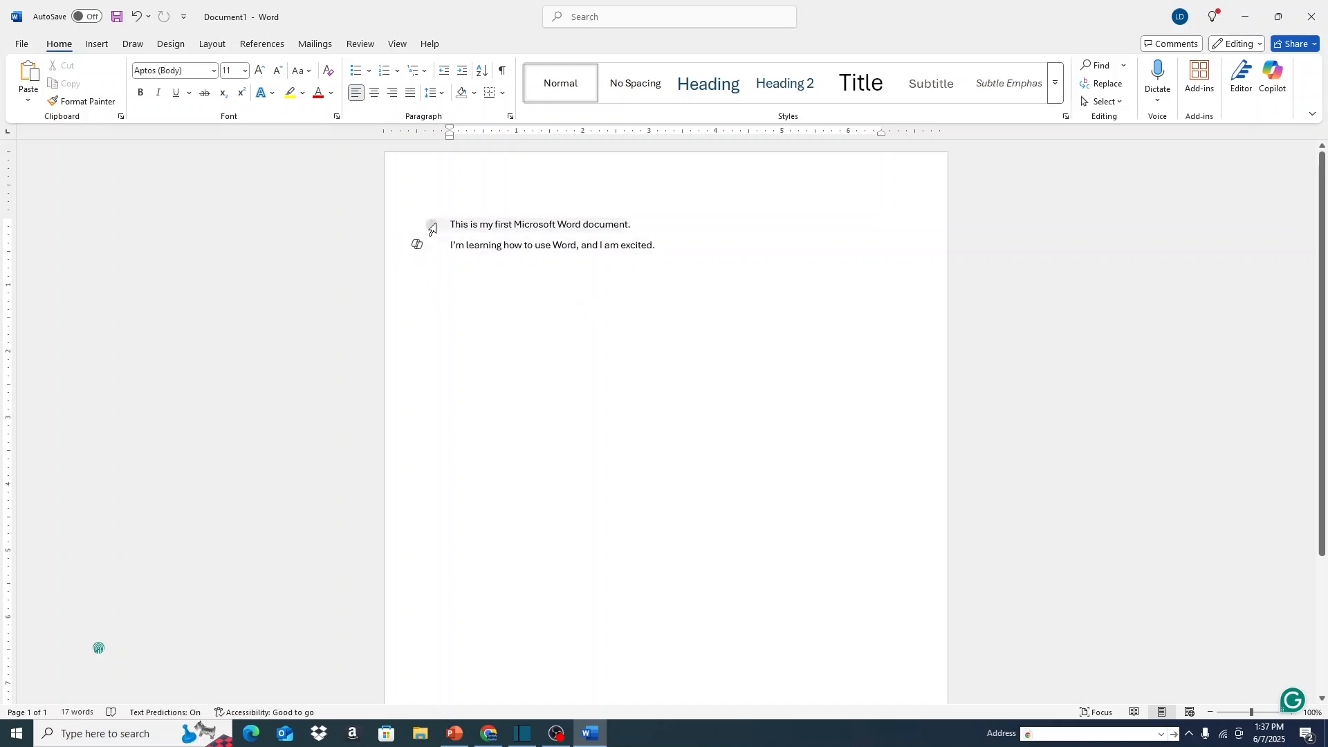
Select the entire first line, select the entire second line instead, and clear the selection.
click(430, 227)
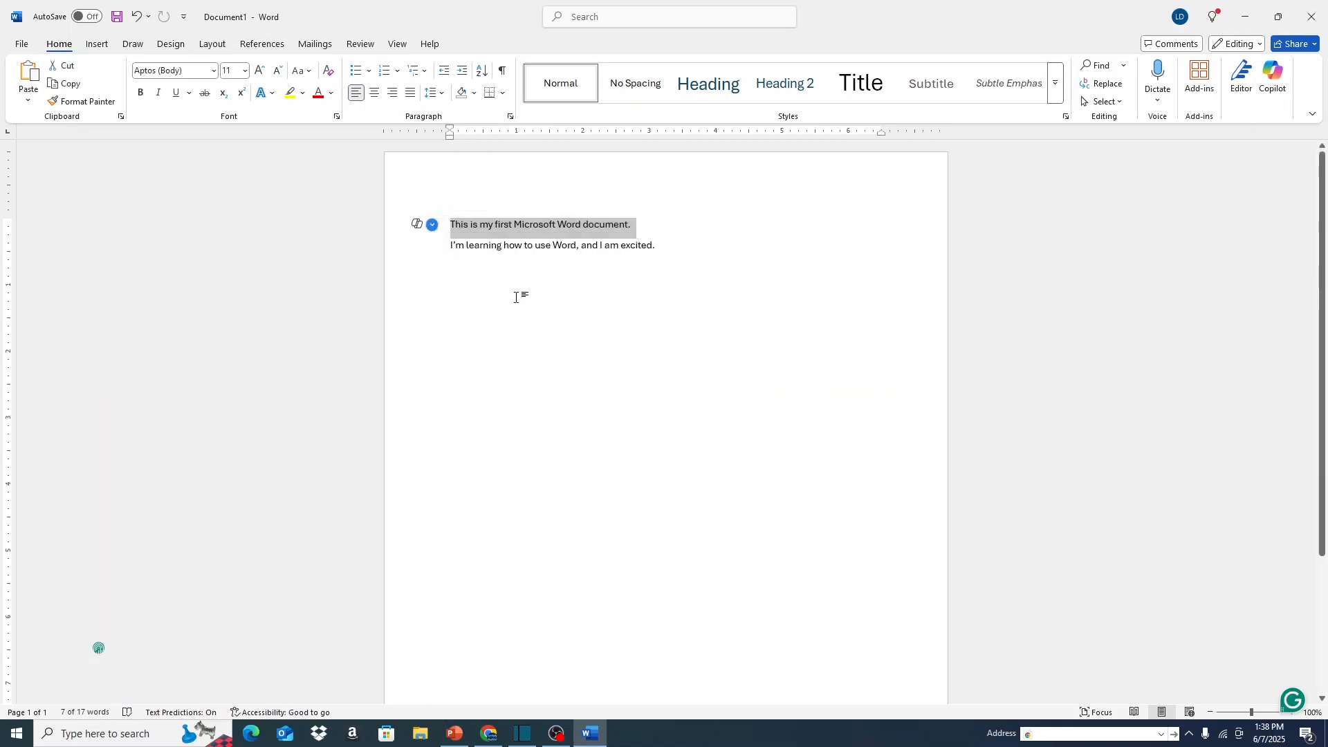
click(435, 256)
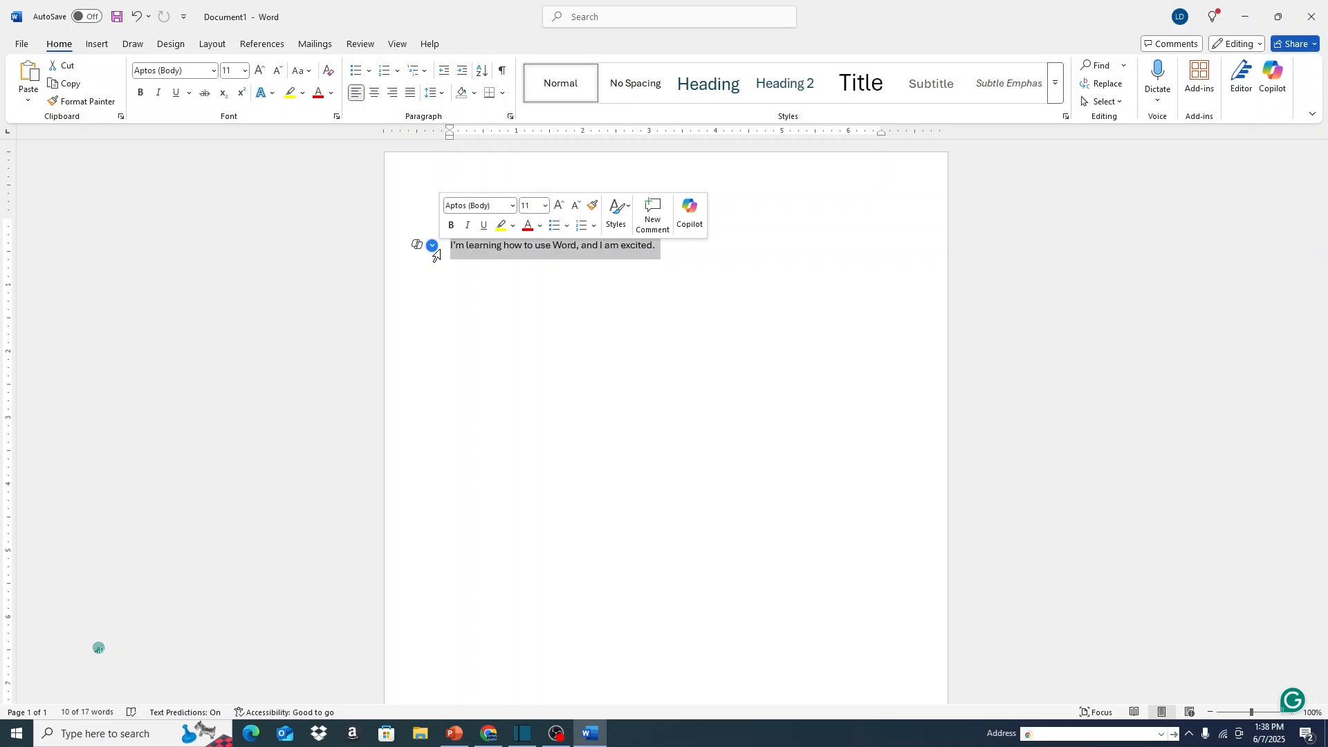
click(660, 357)
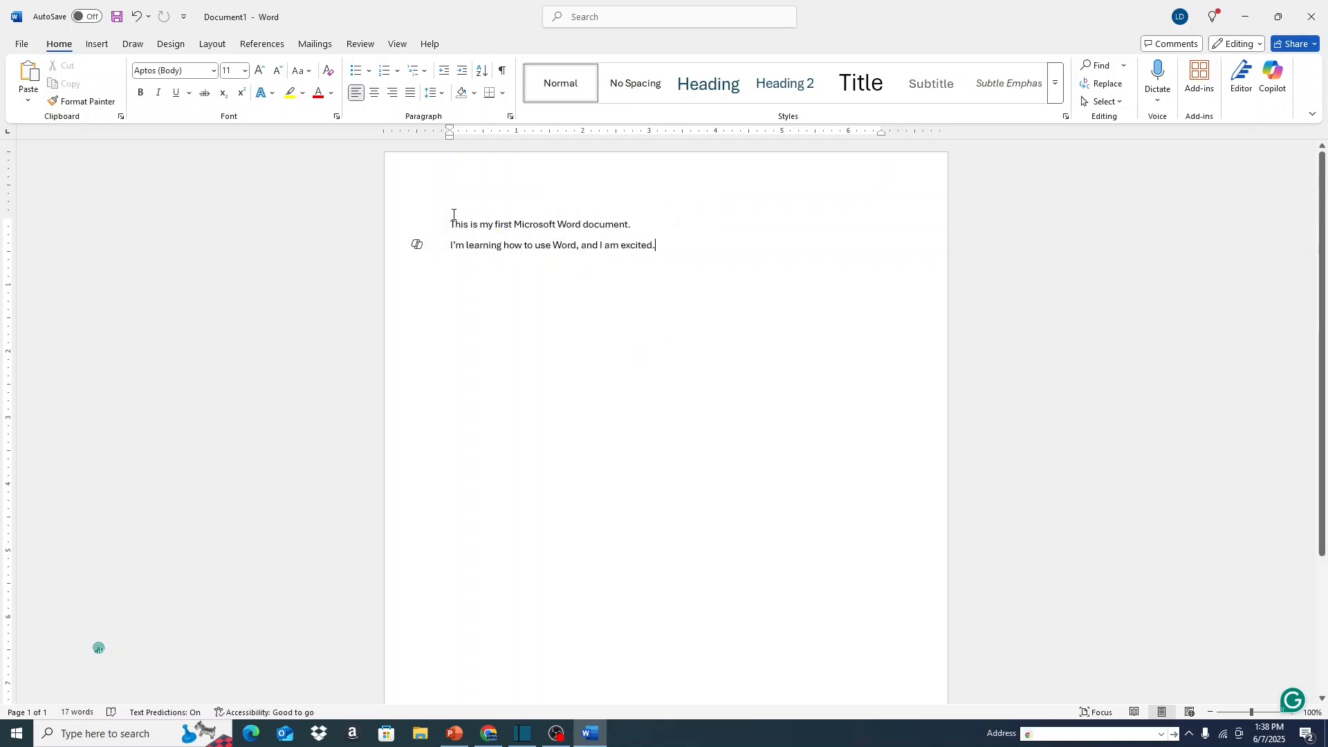
Practise selecting all the document's text in two ways, clearing the selection each time.
drag(450, 224, 656, 246)
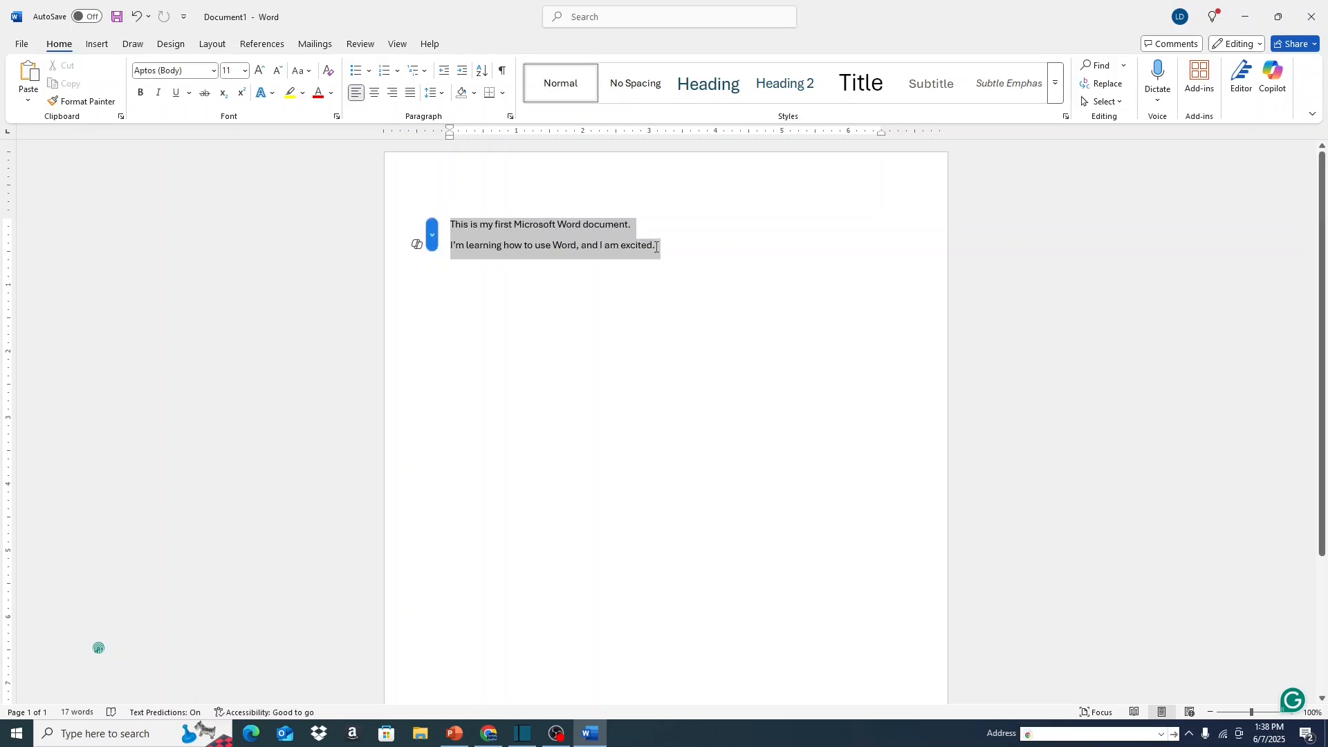
click(678, 314)
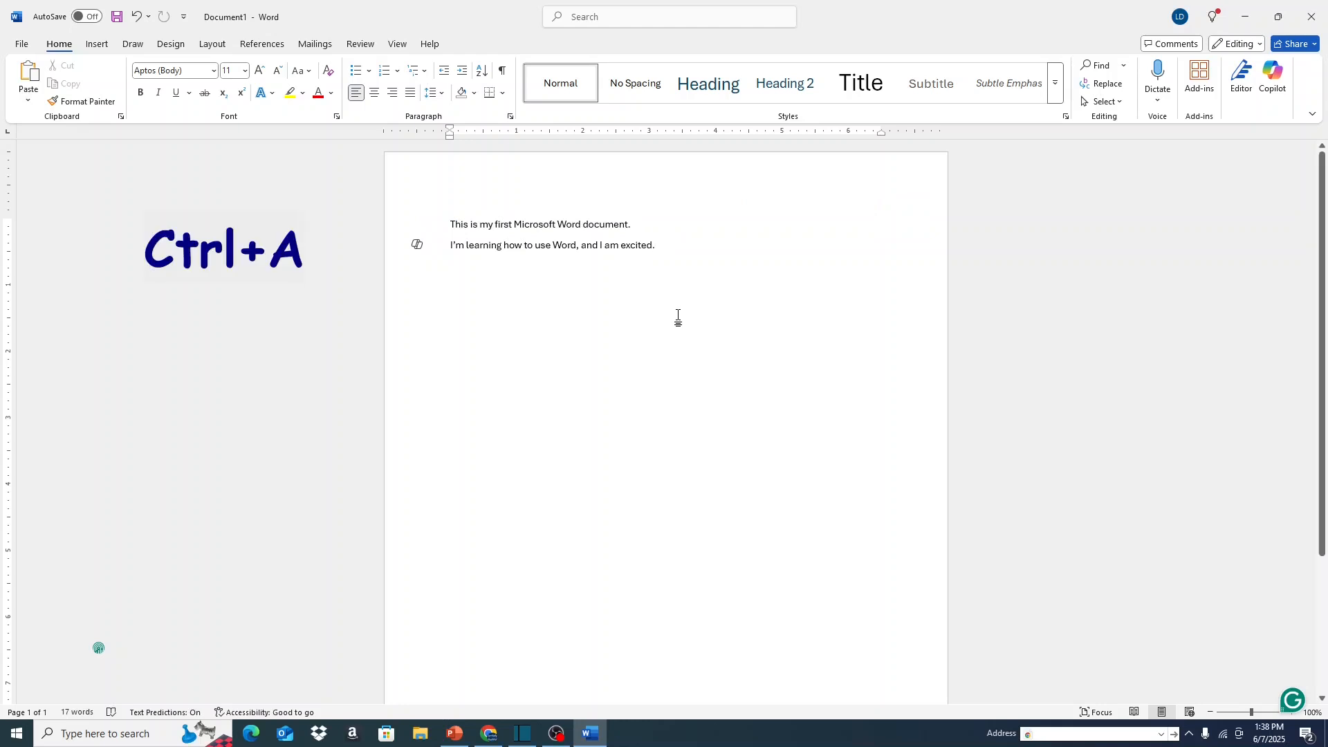
key(ctrl+a)
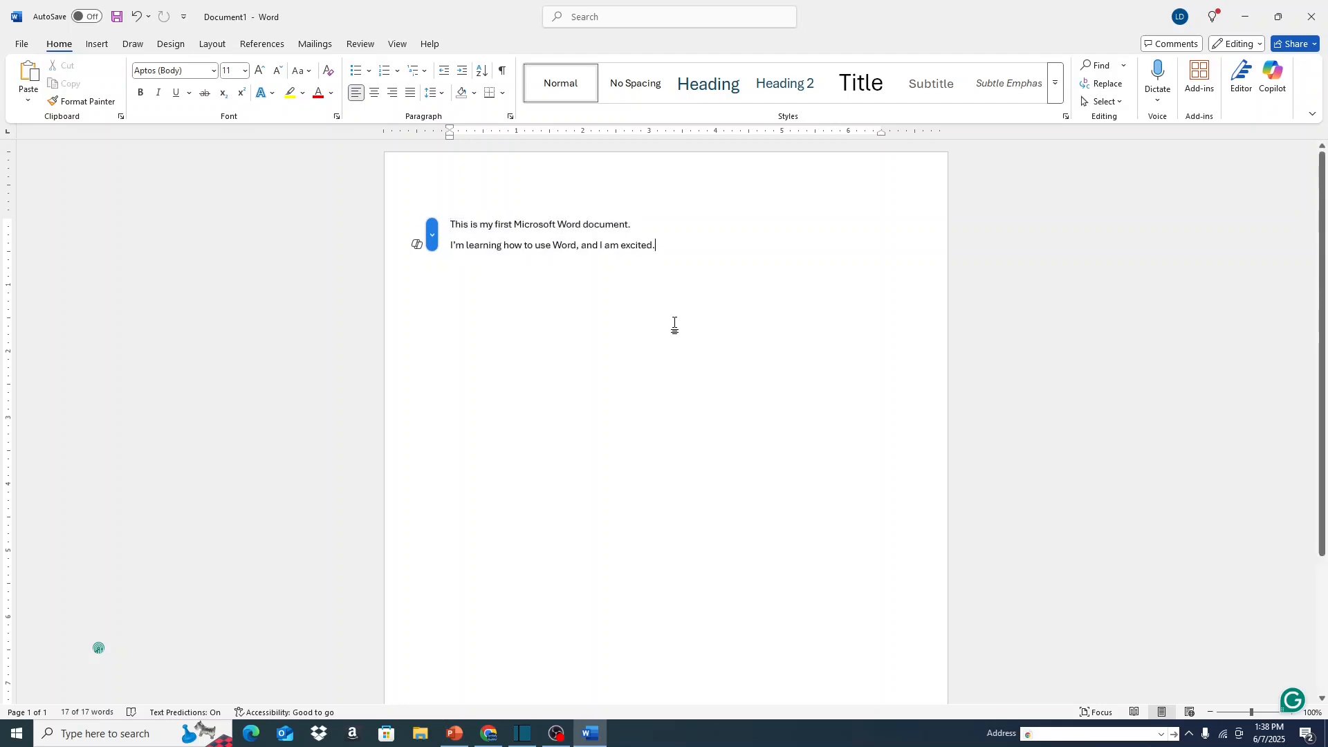
click(674, 323)
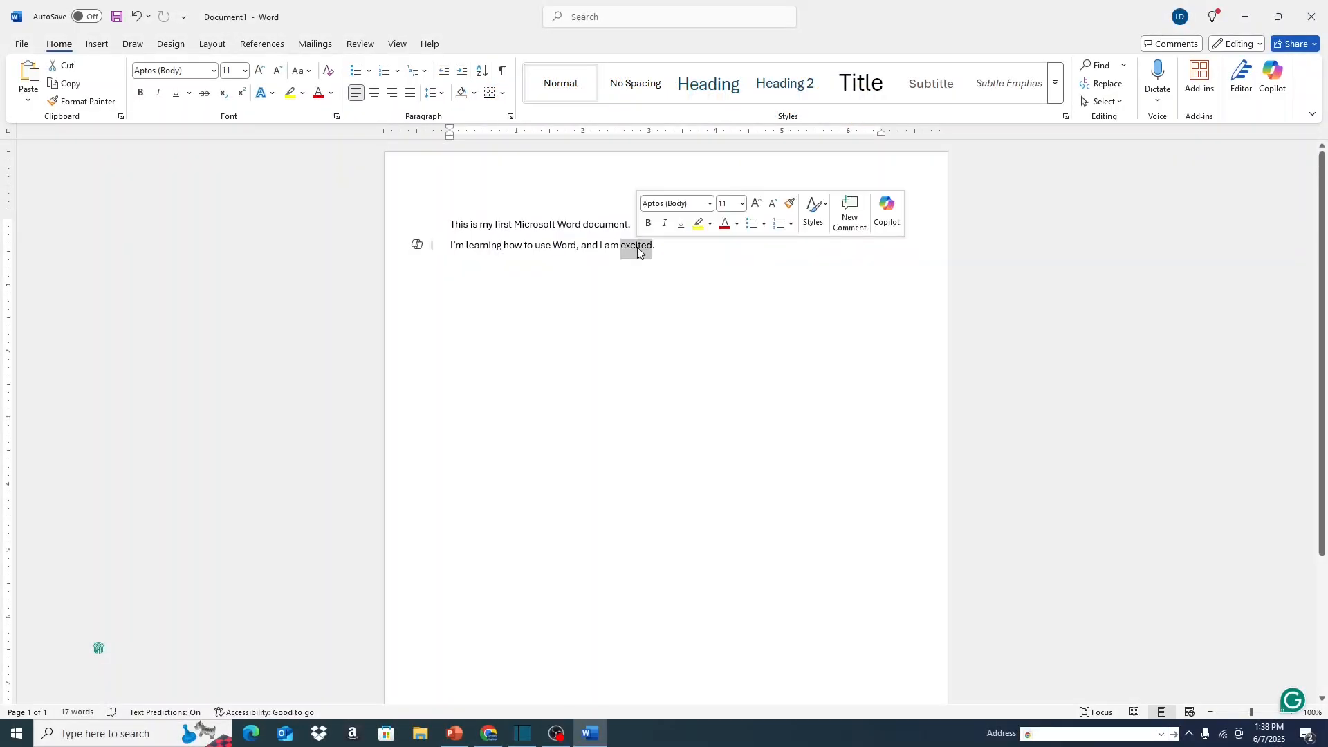
Make the words "document" and "excited" bold, and italicize "Microsoft Word" in the first line.
click(139, 102)
click(648, 292)
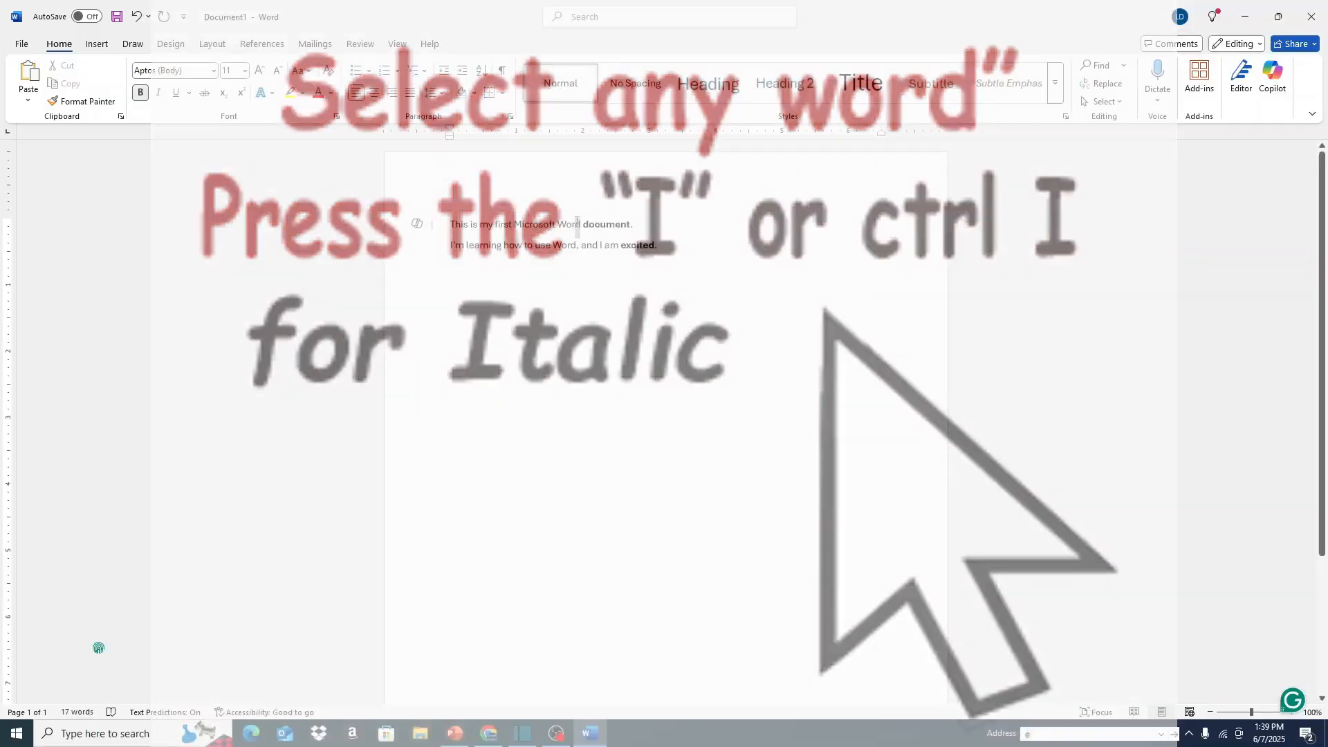
drag(581, 224, 514, 224)
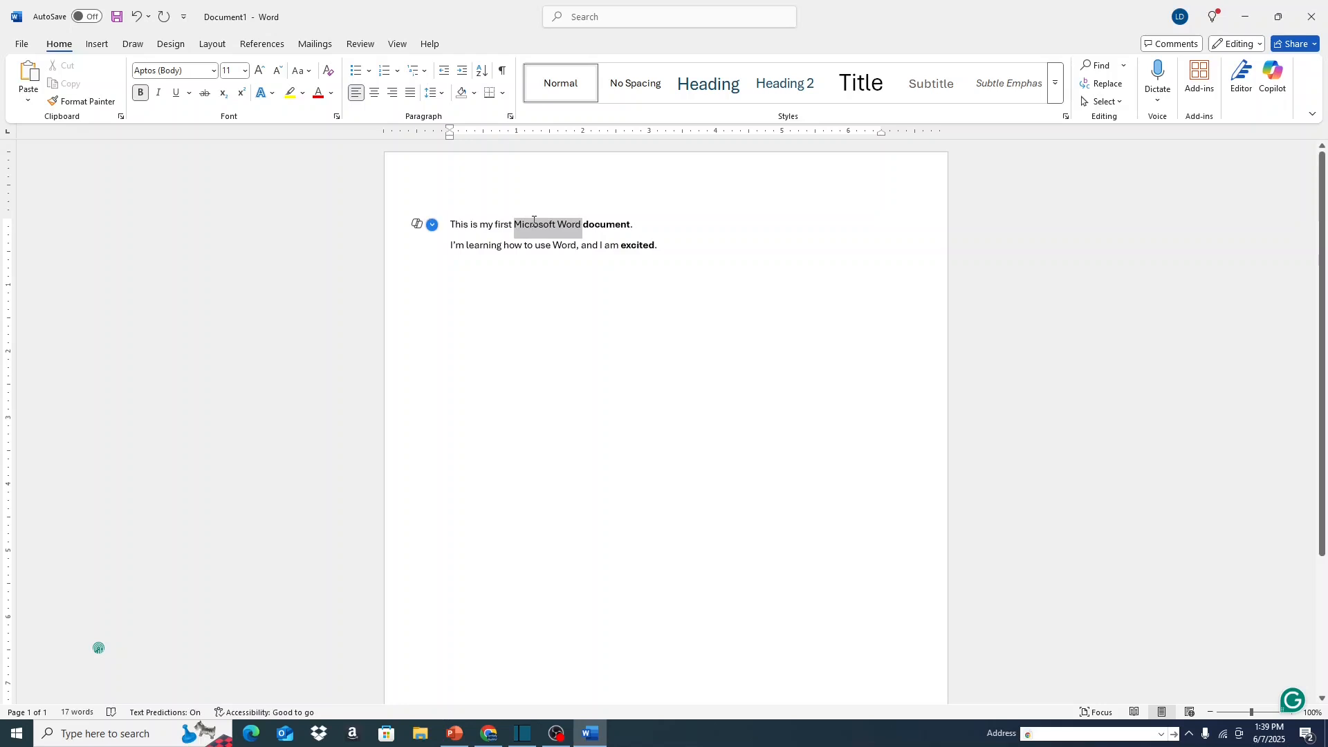
click(159, 94)
Underline the word "learning" in the second line.
drag(471, 251, 513, 251)
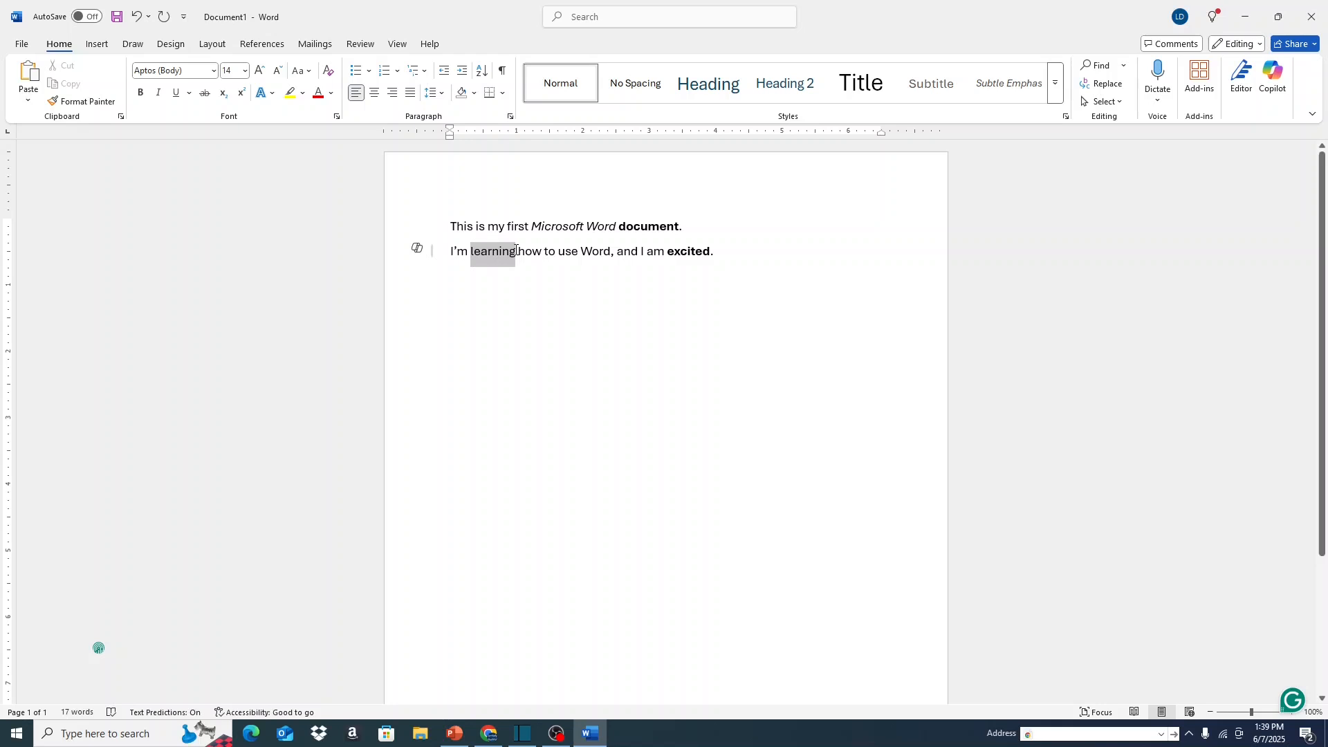
drag(515, 250, 515, 251)
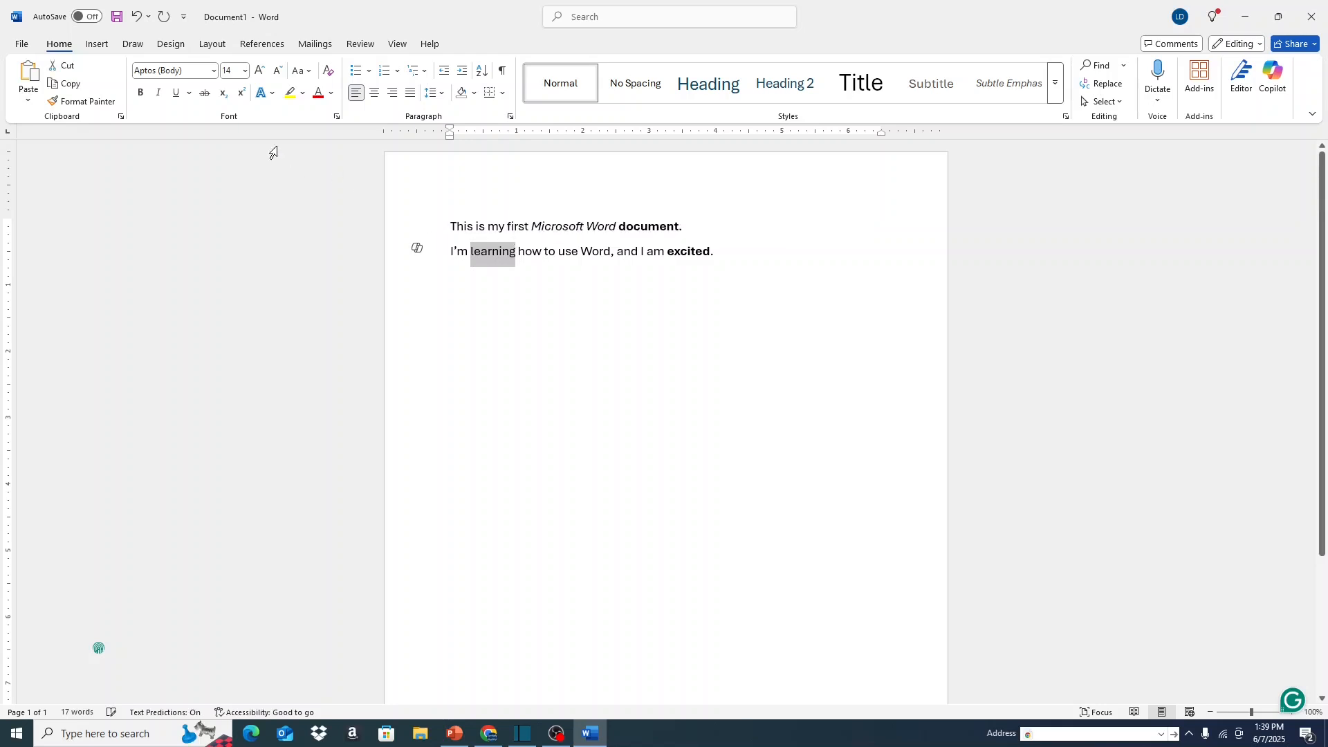
click(177, 92)
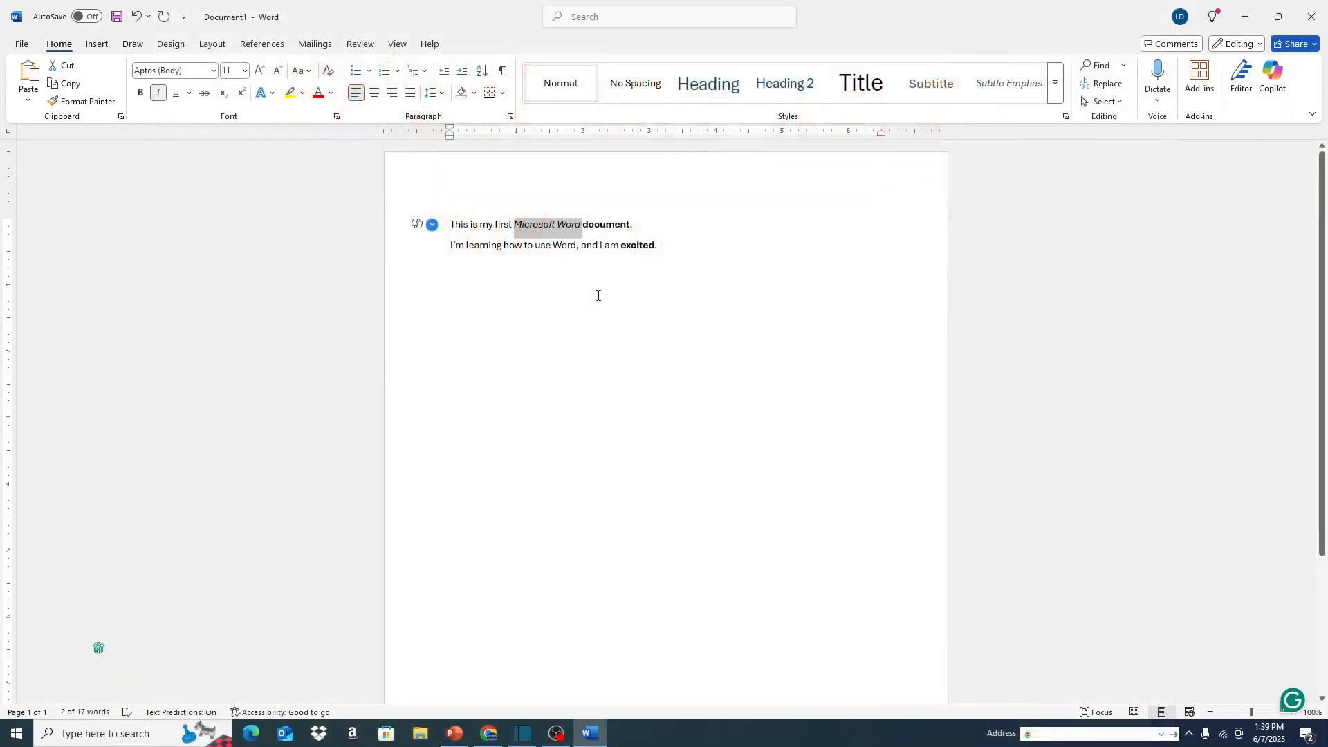
Set the font size of both lines of text to 14.
click(459, 242)
drag(450, 220, 678, 240)
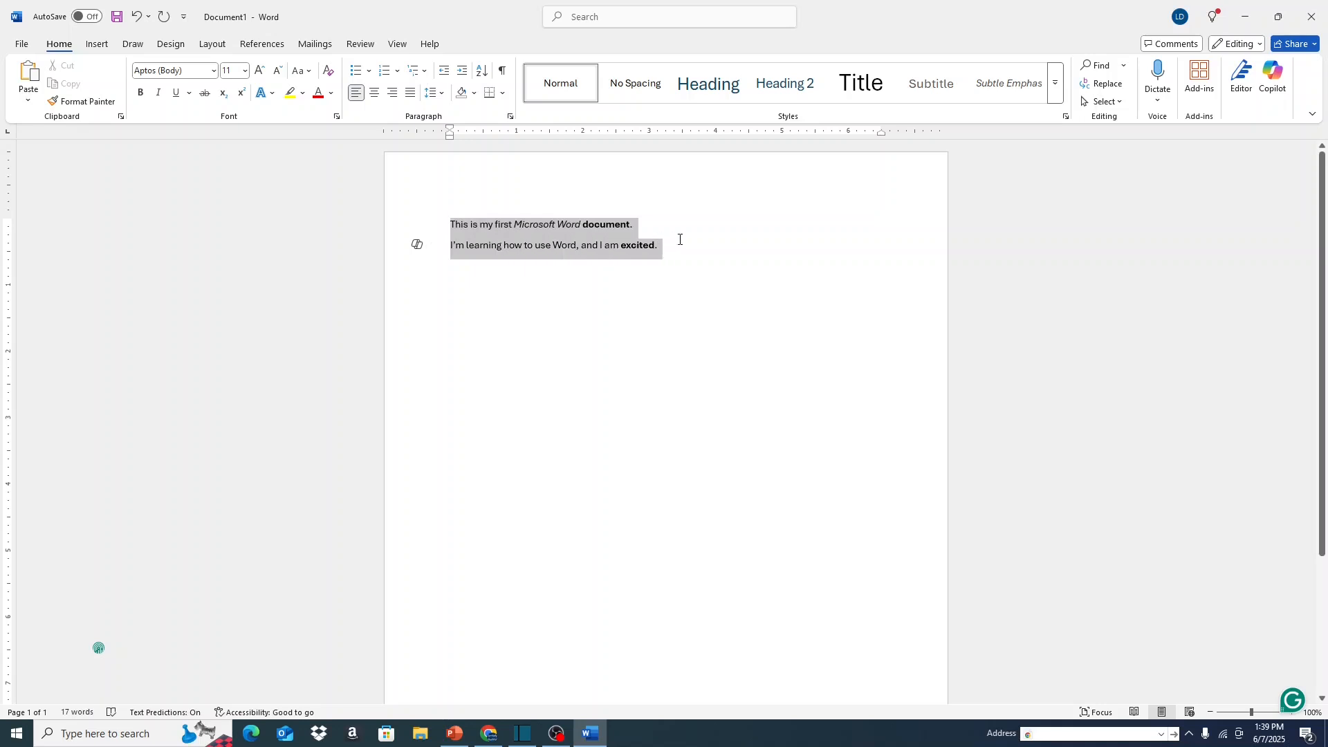
click(245, 70)
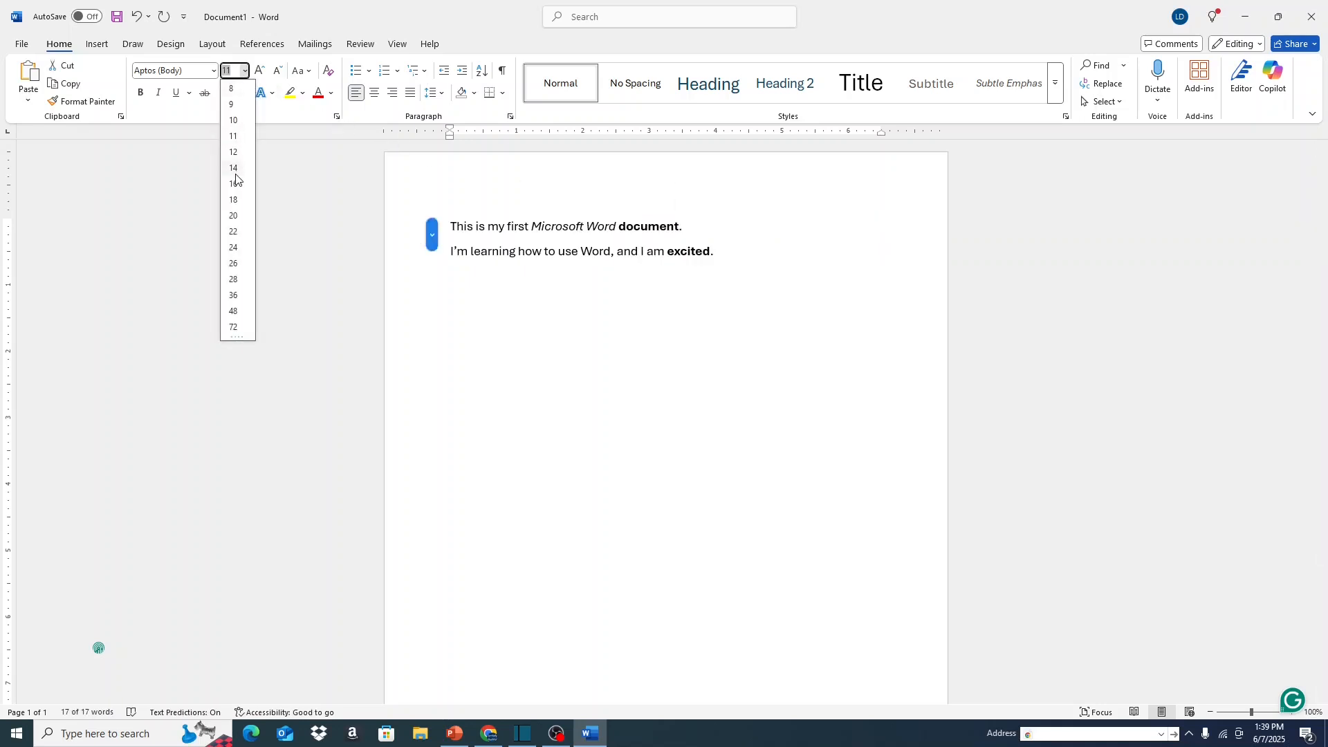
key(Escape)
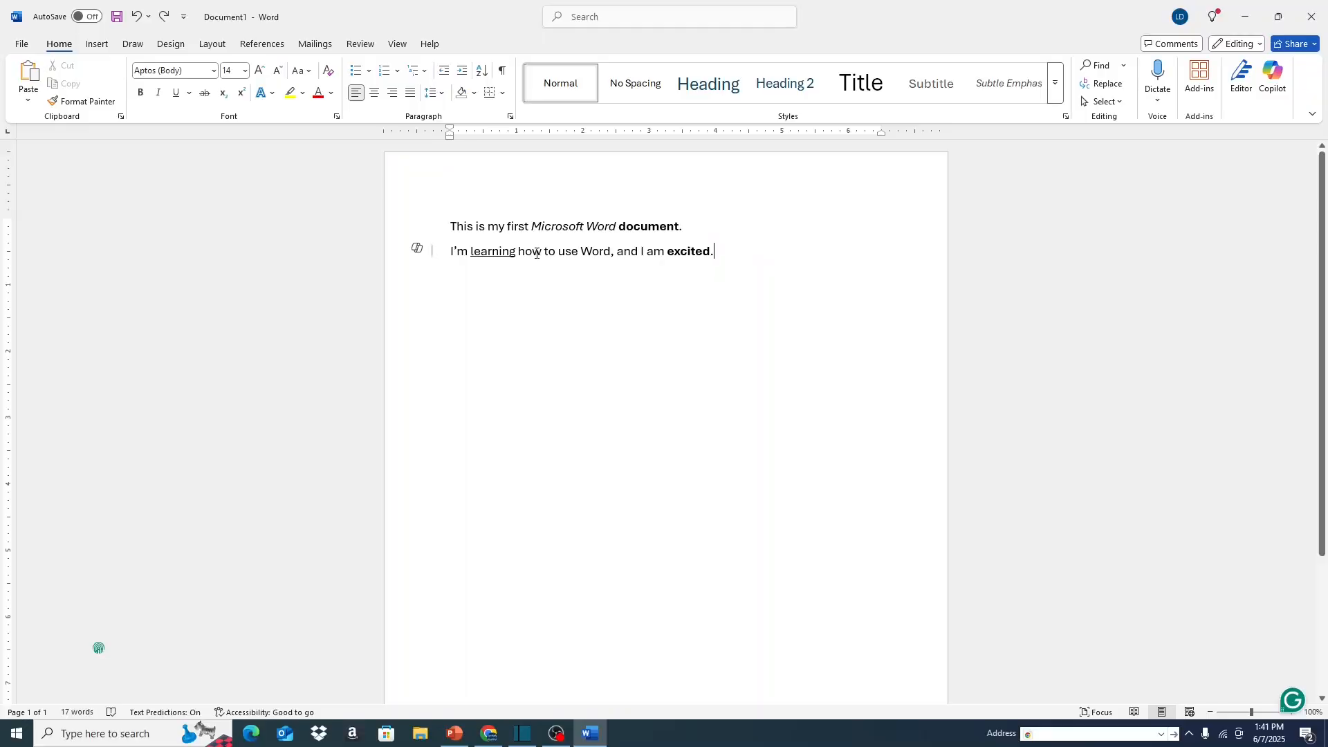
Copy the word "how" from the second line and paste it on a new line below the text.
double_click(536, 254)
key(ctrl+c)
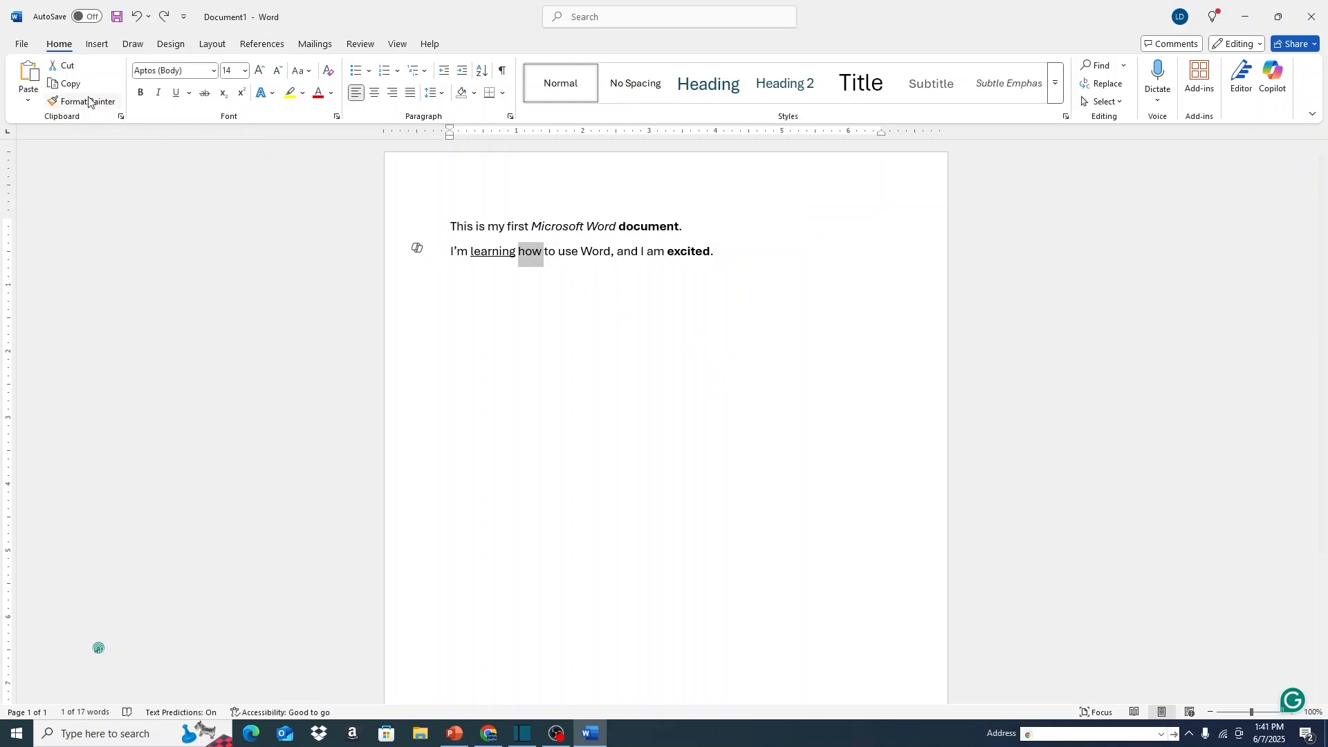
click(67, 84)
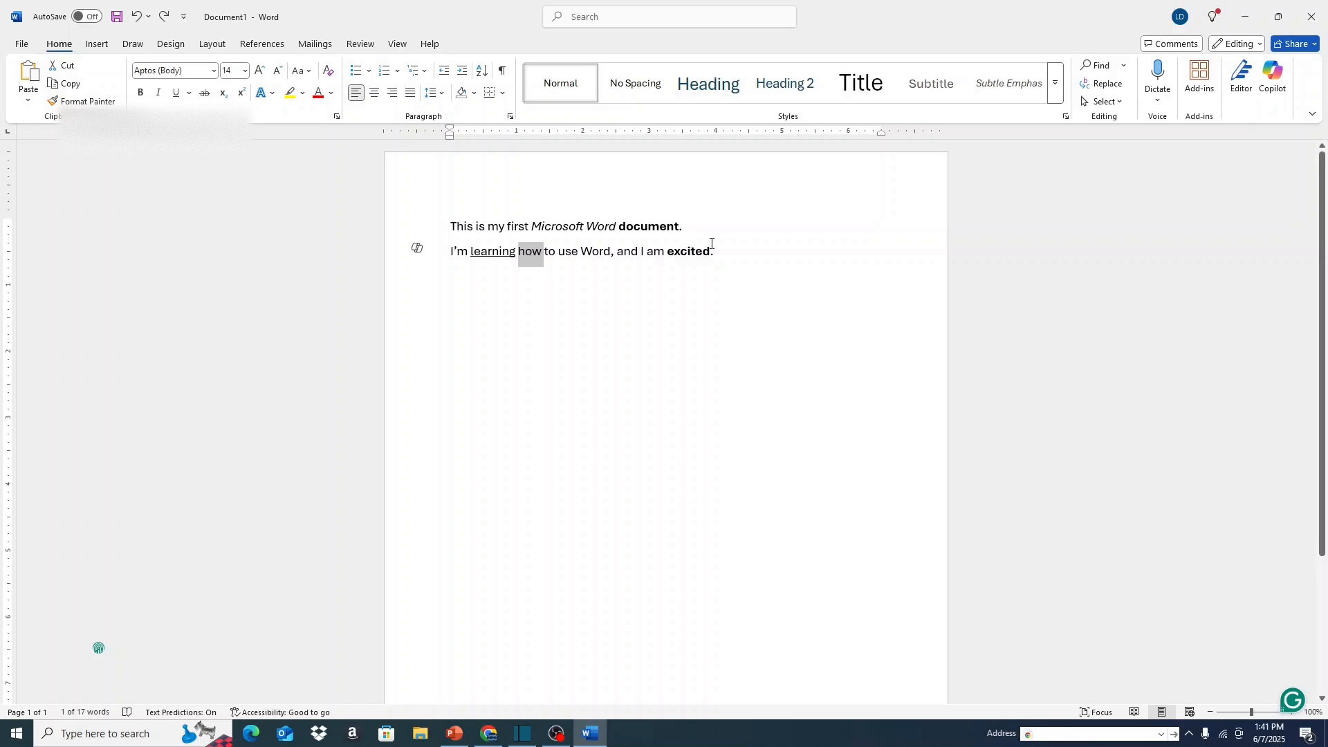
click(726, 249)
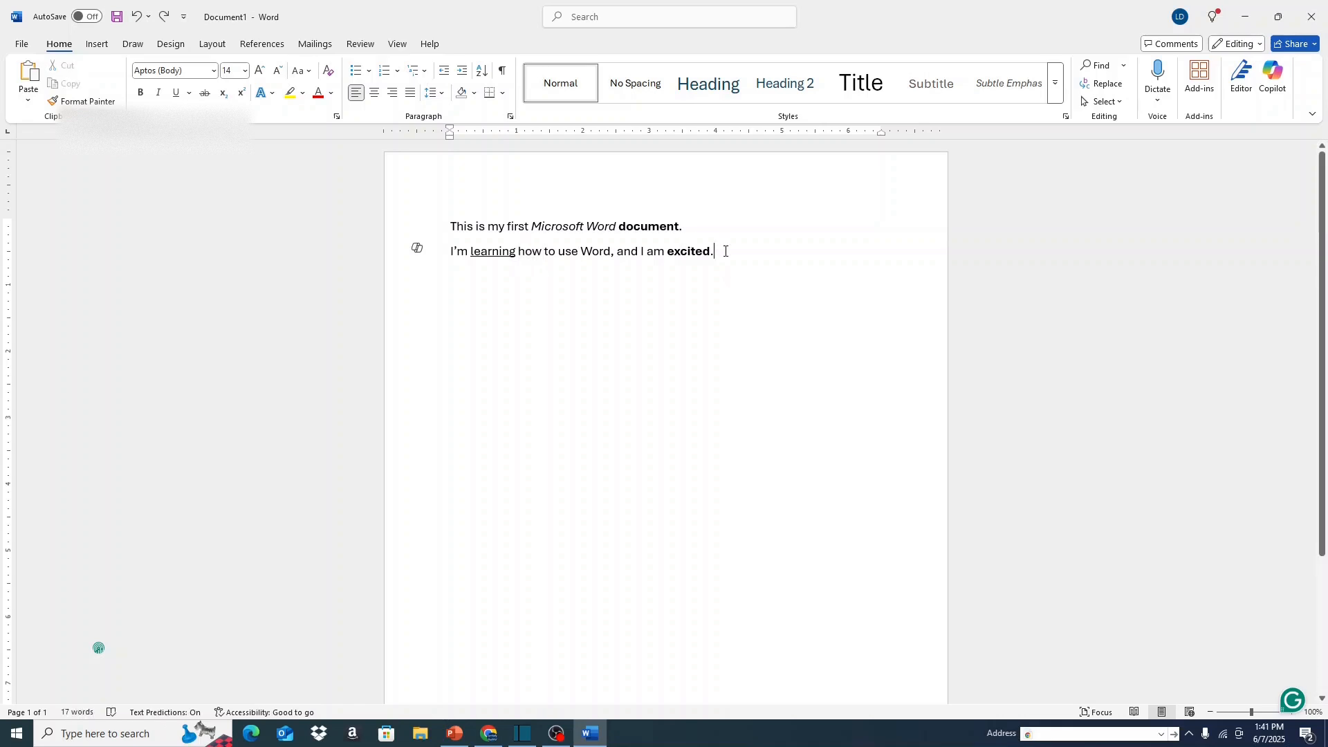
key(Return)
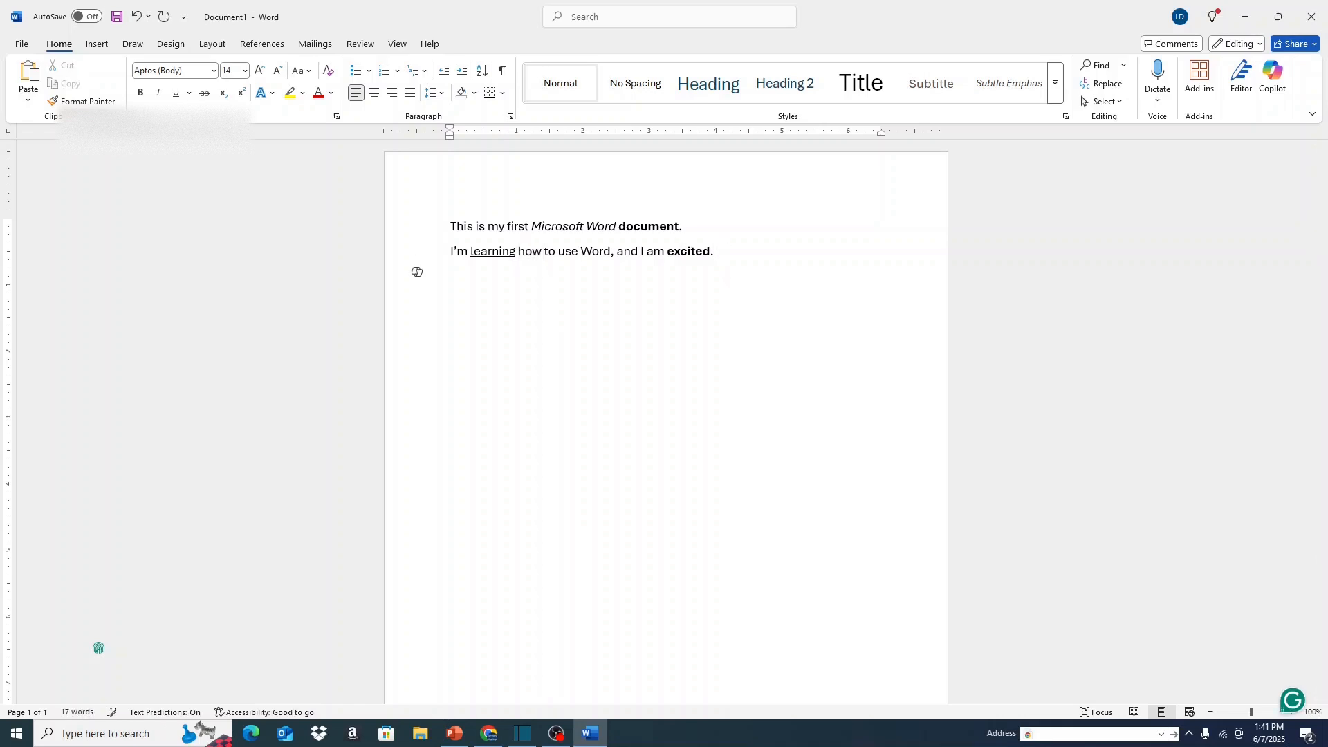
key(ctrl+v)
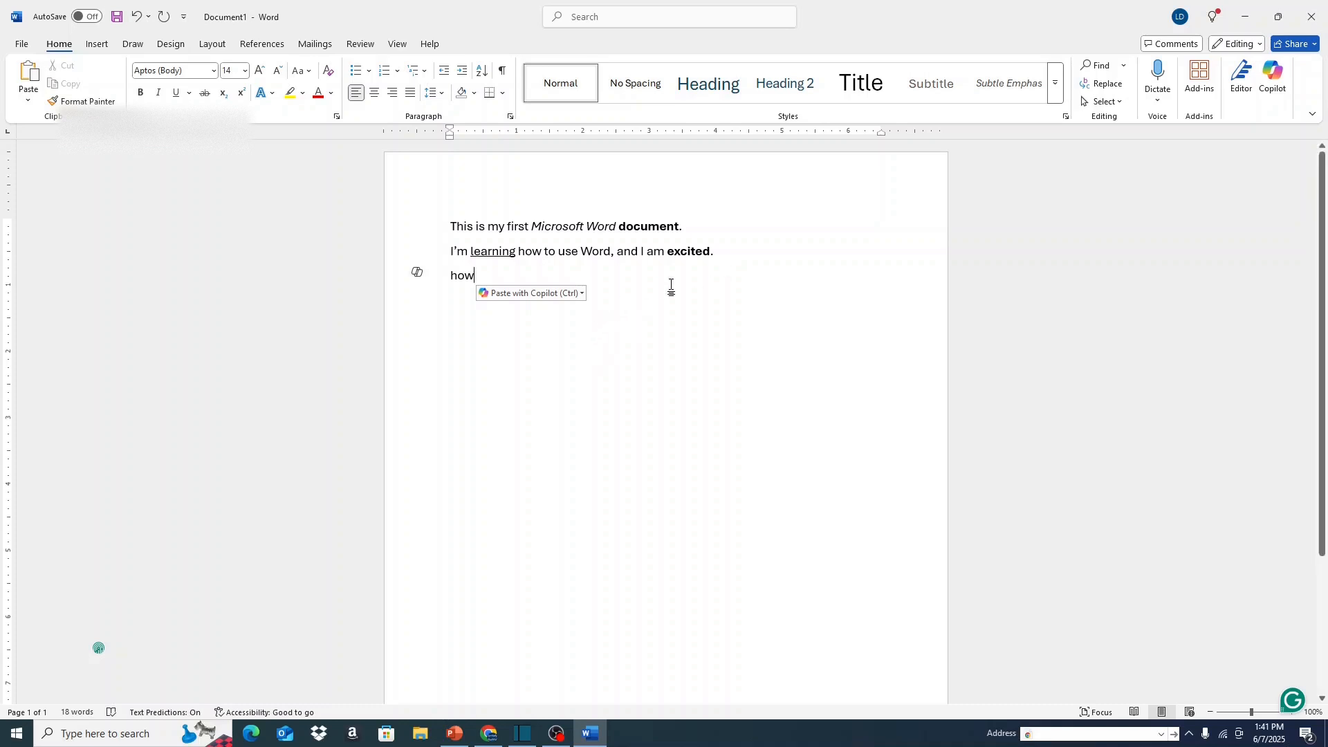
Leave a blank line below the pasted word and enter the items Apples, Bread and Milk on separate lines.
key(Return)
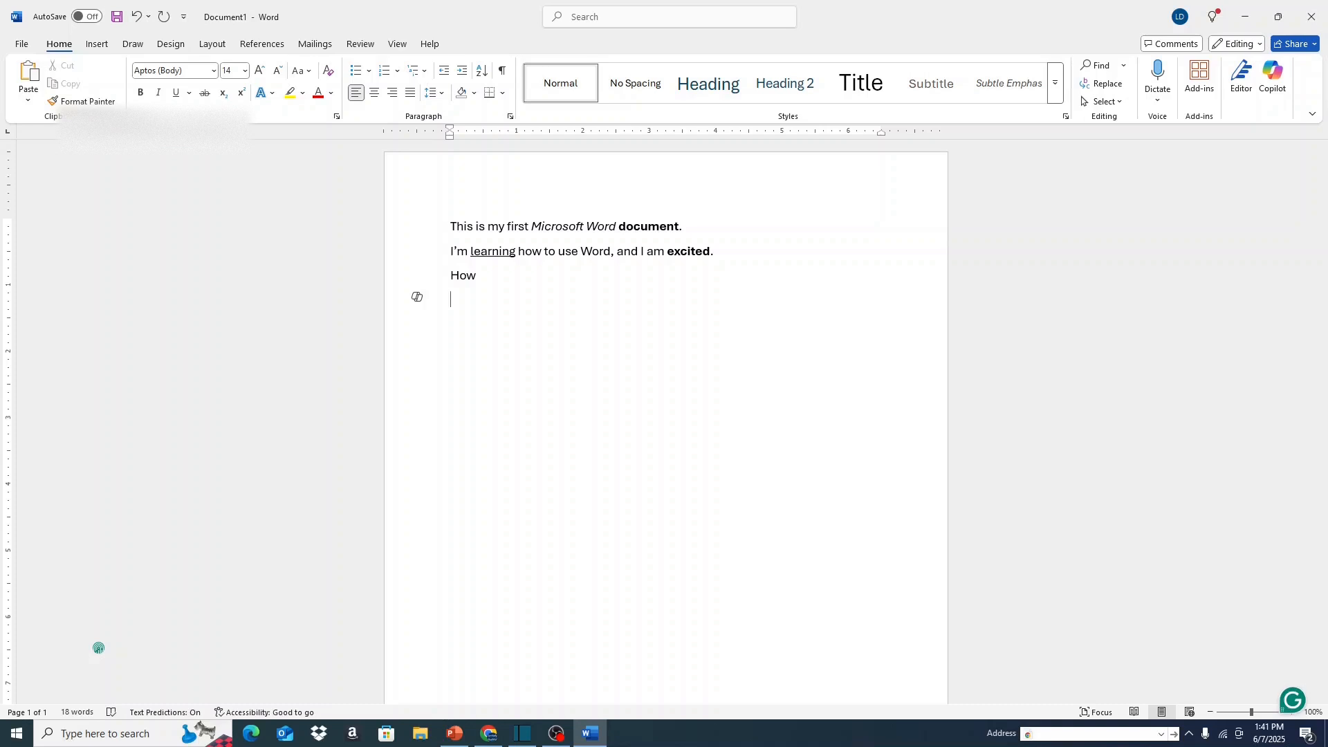
key(Return)
text(Apples)
key(Return)
text(Bread)
key(Return)
text(Milk)
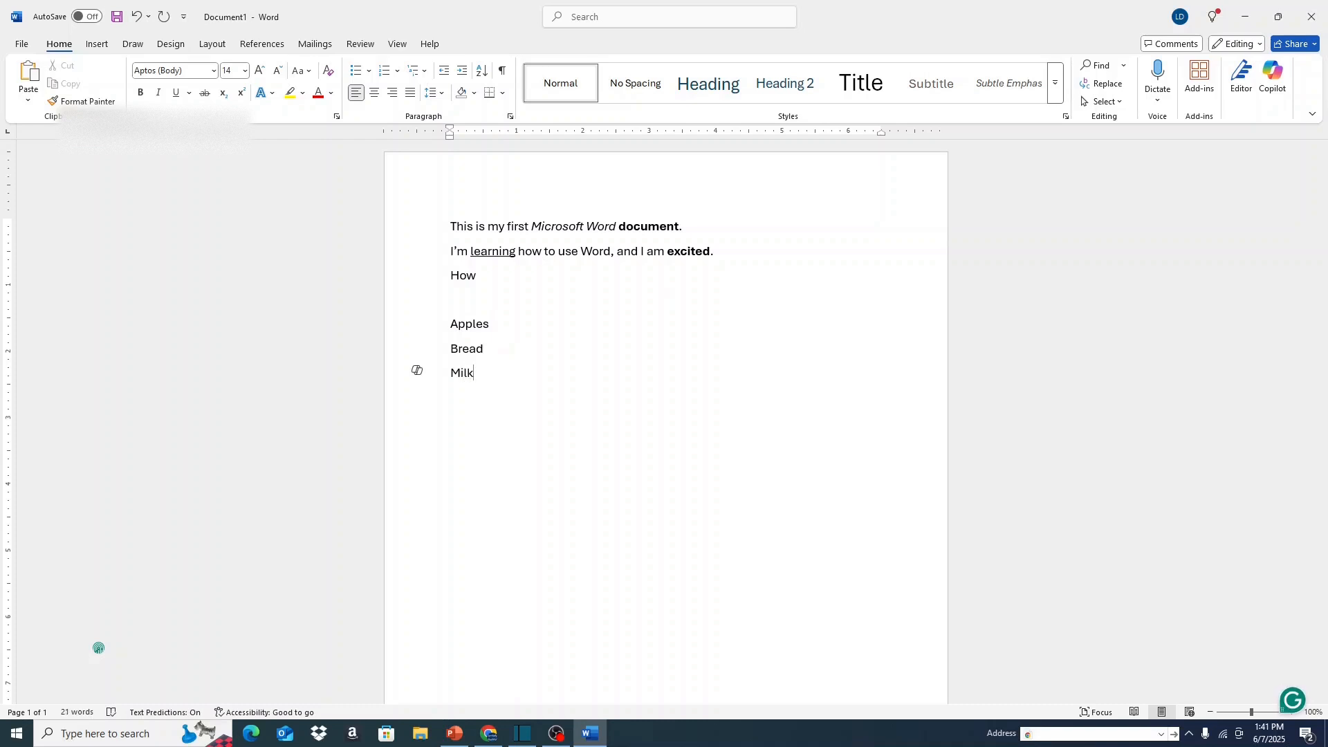
Add a new line below Milk and format Apples, Bread and Milk as a bulleted list with solid round bullets.
key(Return)
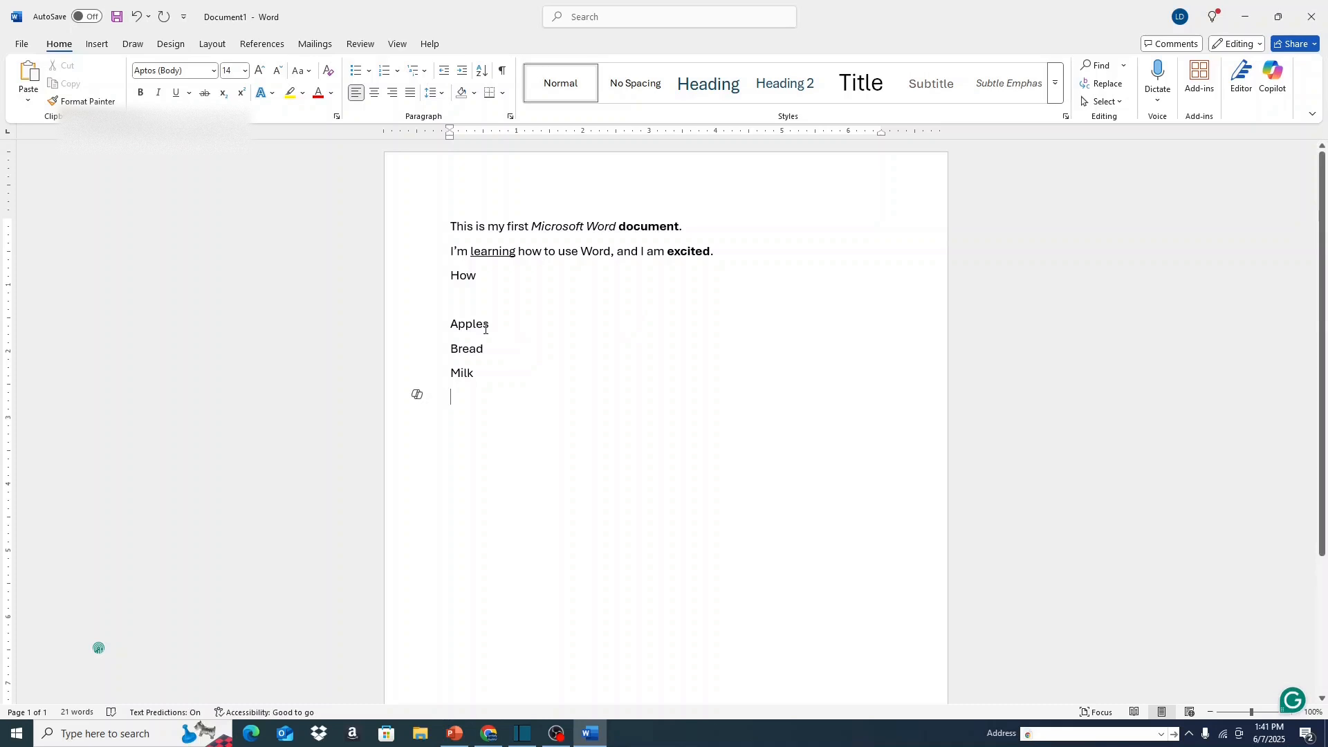
drag(451, 322, 467, 368)
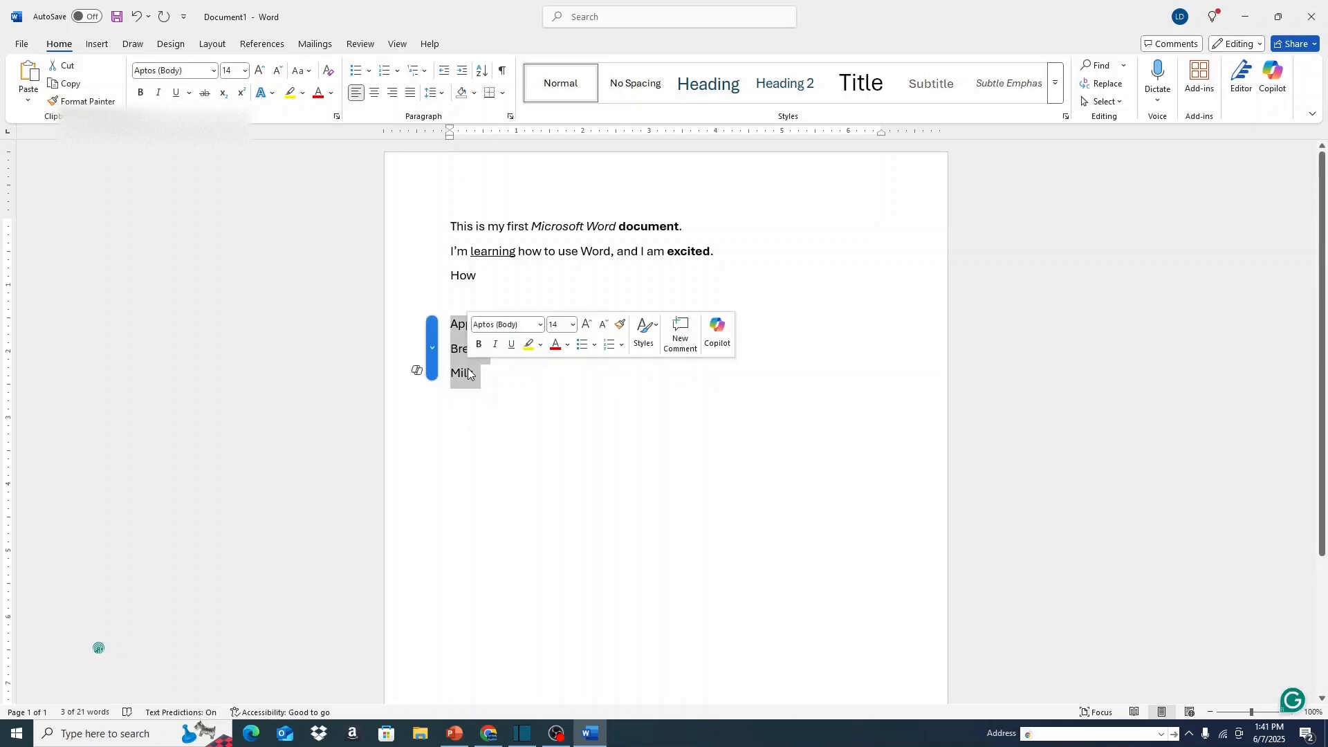
click(371, 74)
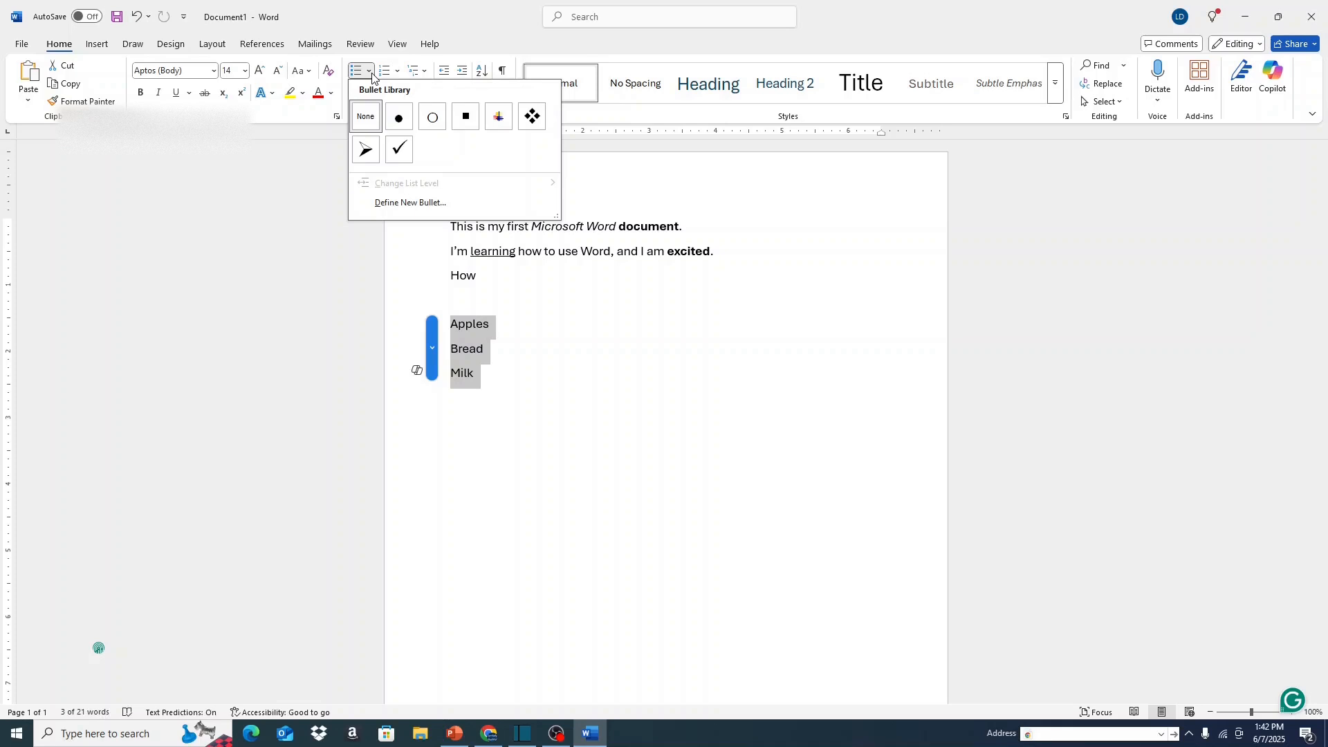
click(395, 125)
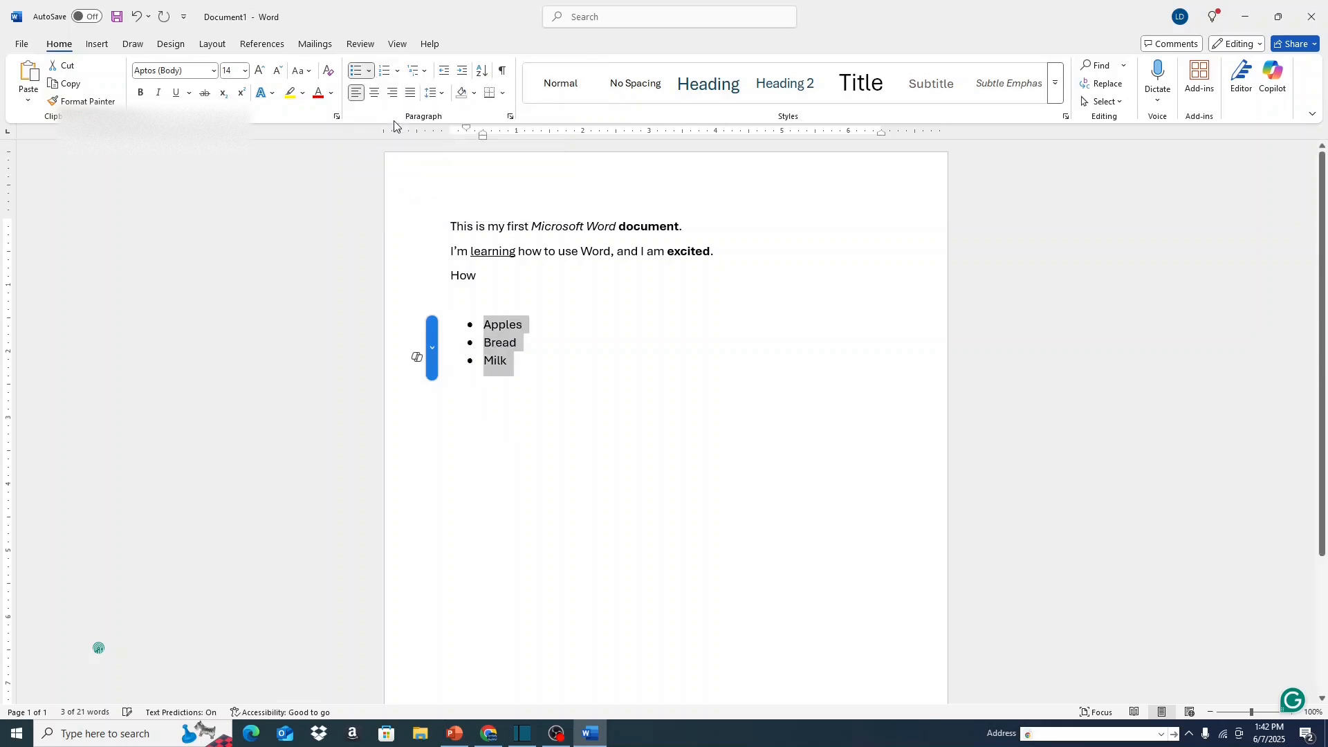
click(557, 385)
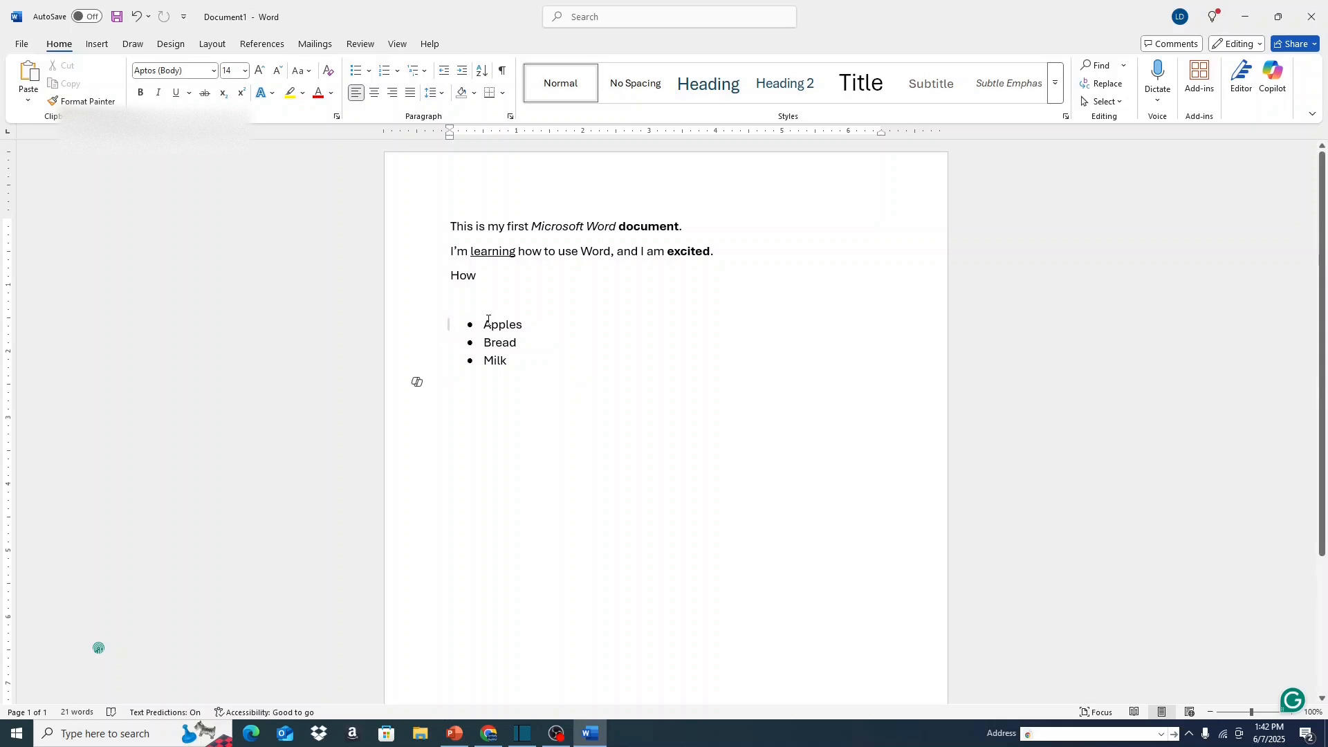
Convert the bulleted Apples, Bread and Milk items to a 1., 2., 3. numbered list and view the multilevel list options.
drag(487, 320, 504, 354)
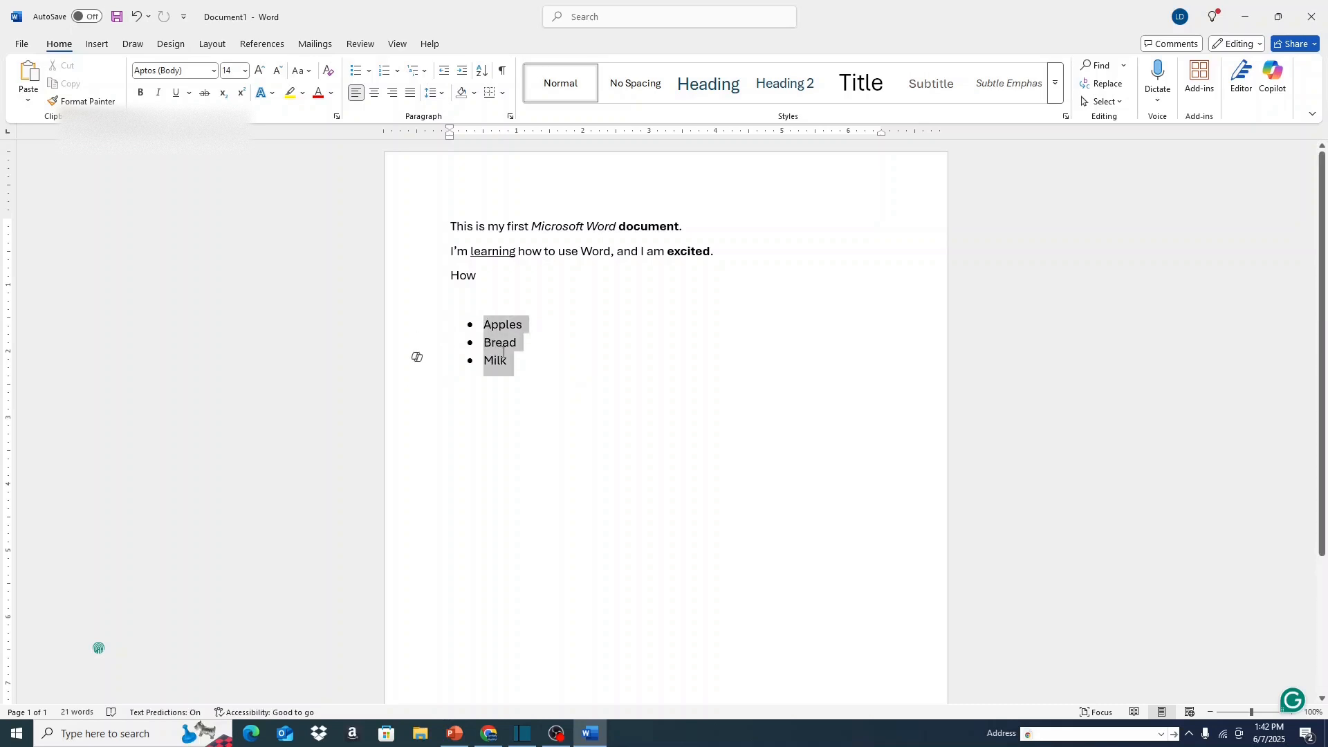
click(391, 72)
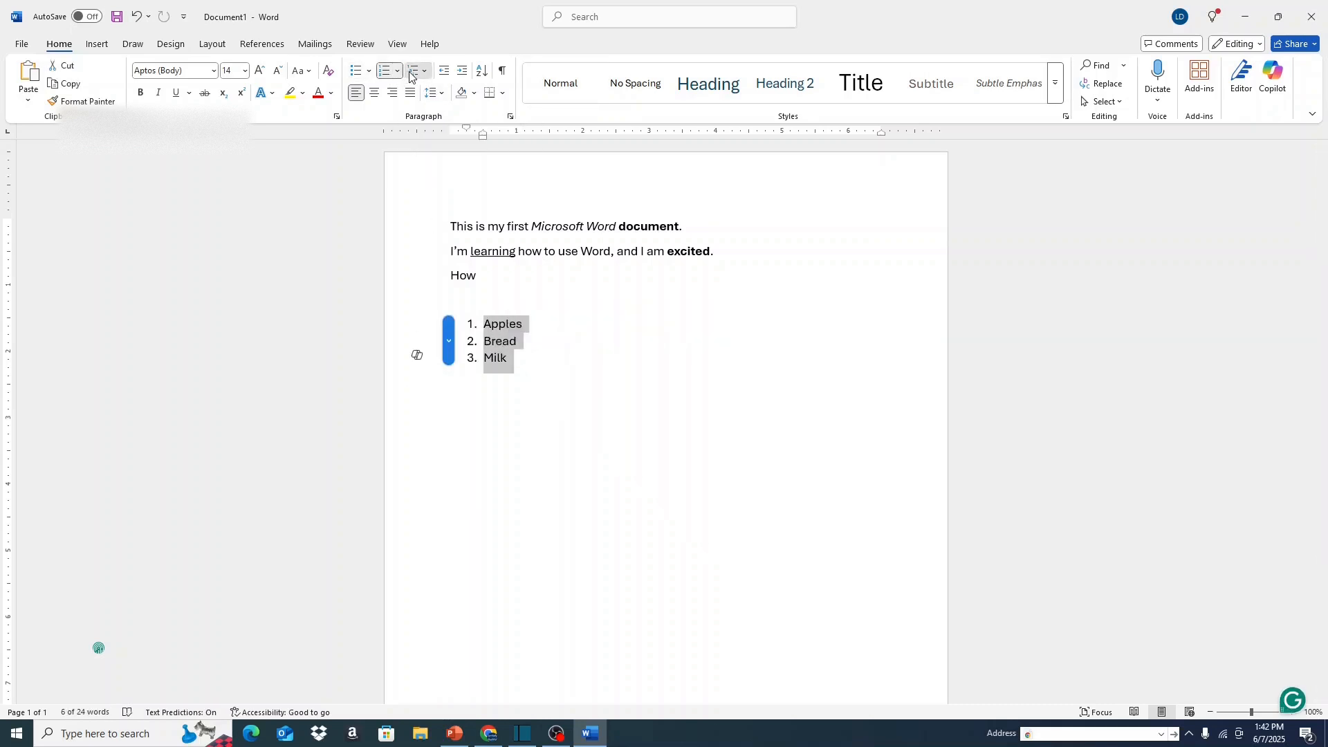
click(411, 74)
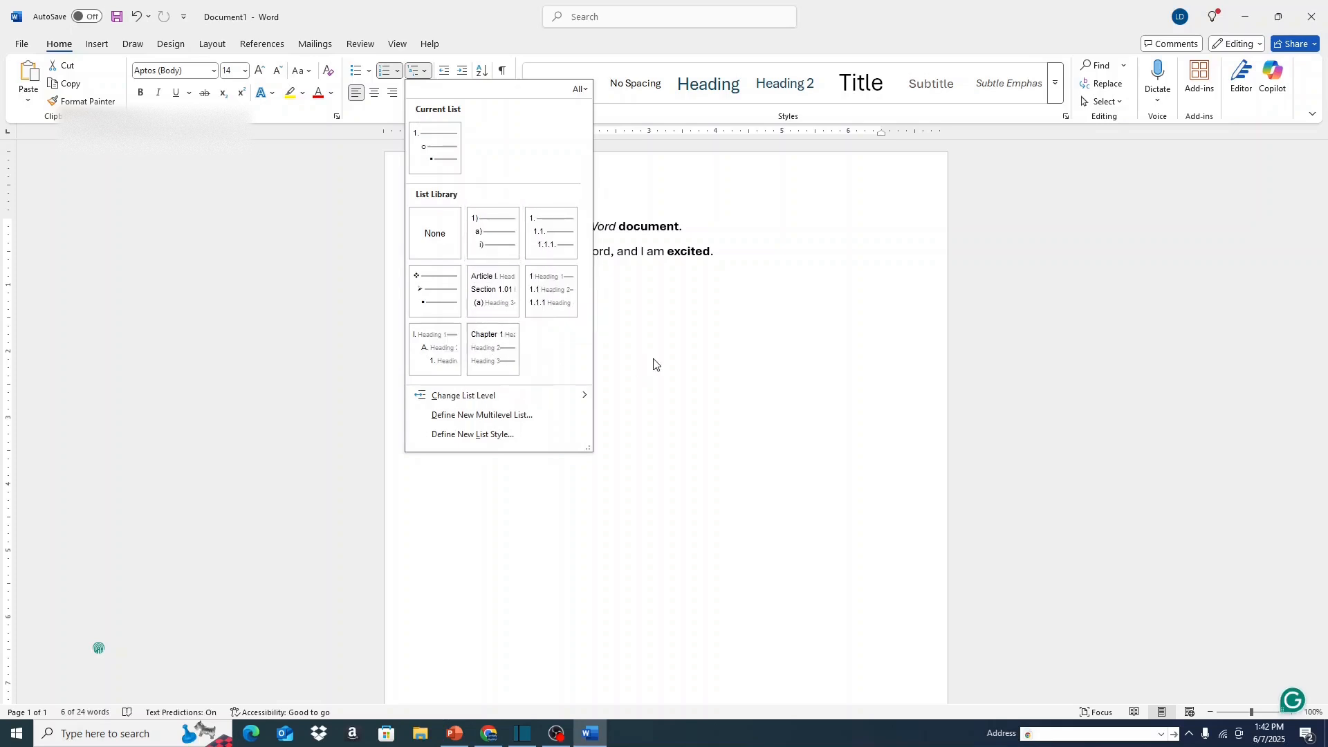
click(654, 364)
Change the list's number format to lowercase letters a., b., c. and decrease its indent by one level.
click(398, 72)
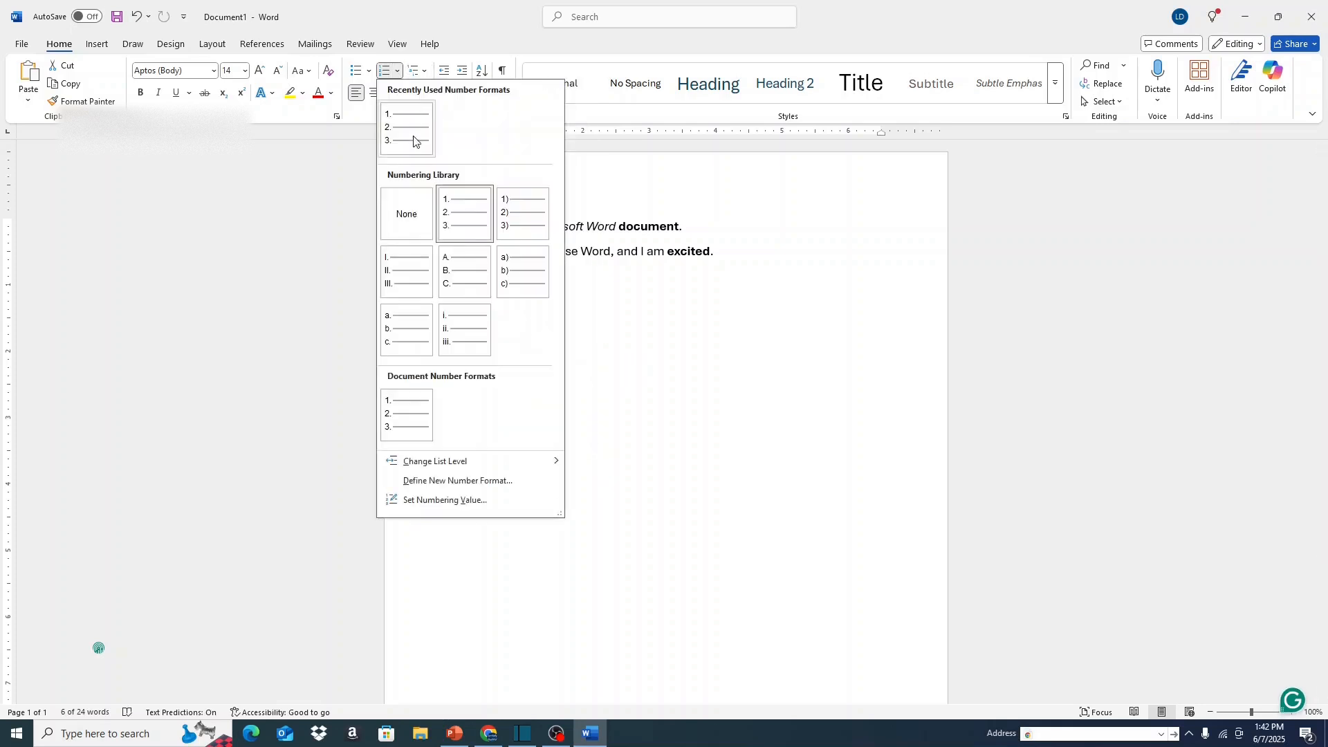
click(409, 332)
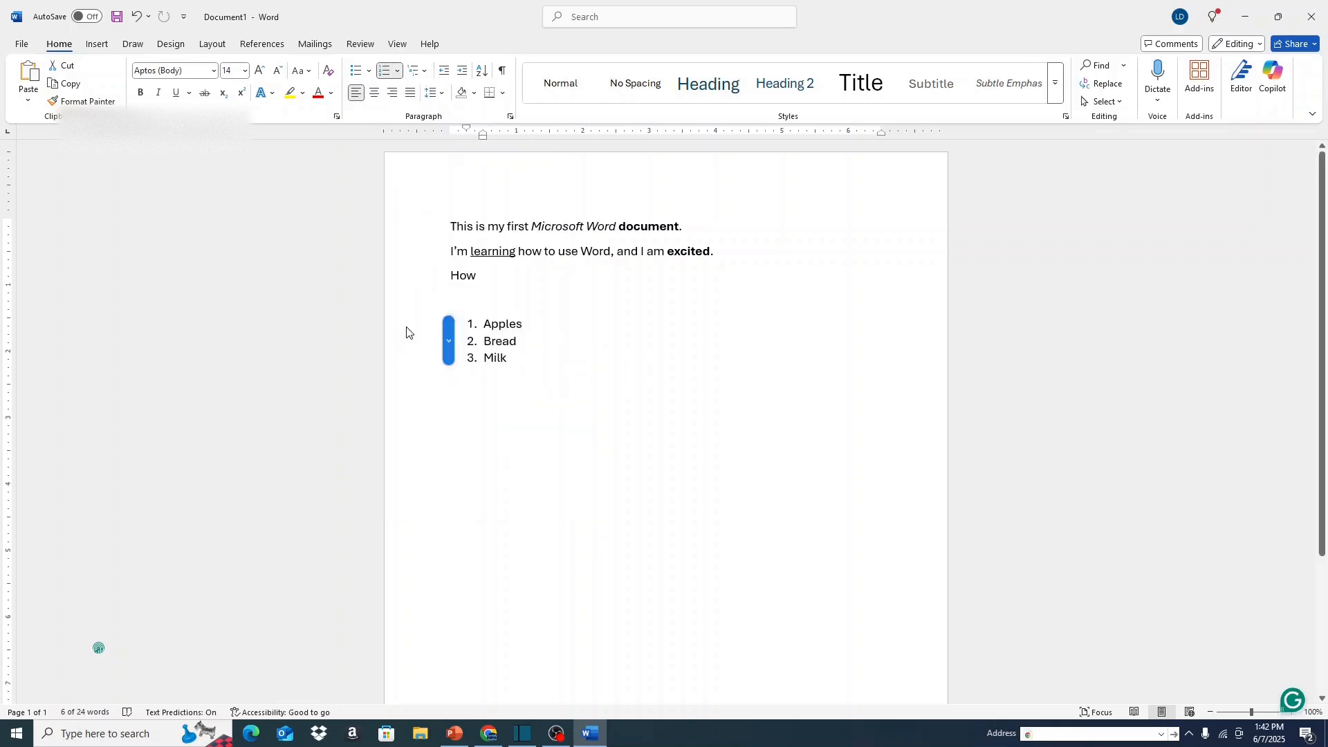
click(443, 72)
click(513, 379)
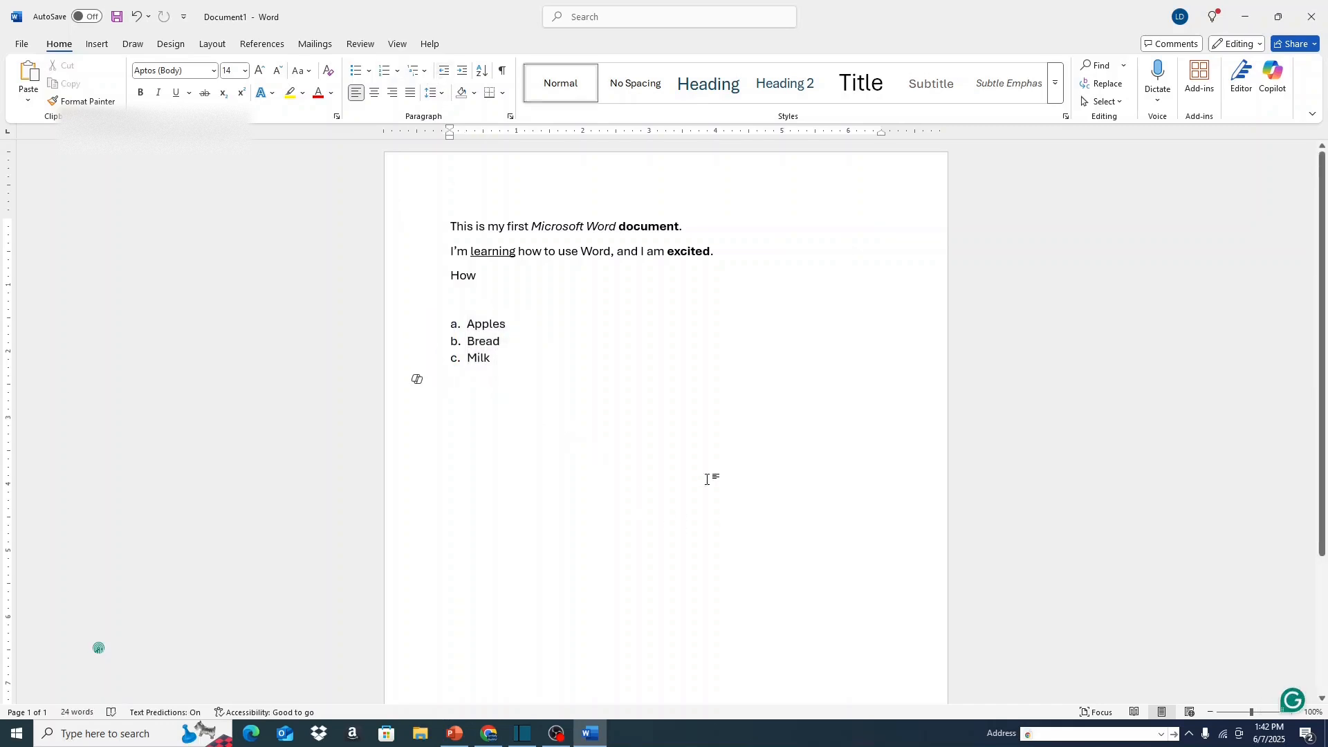
Save the document to the Desktop as a Word Document named My First Word Document.
click(33, 44)
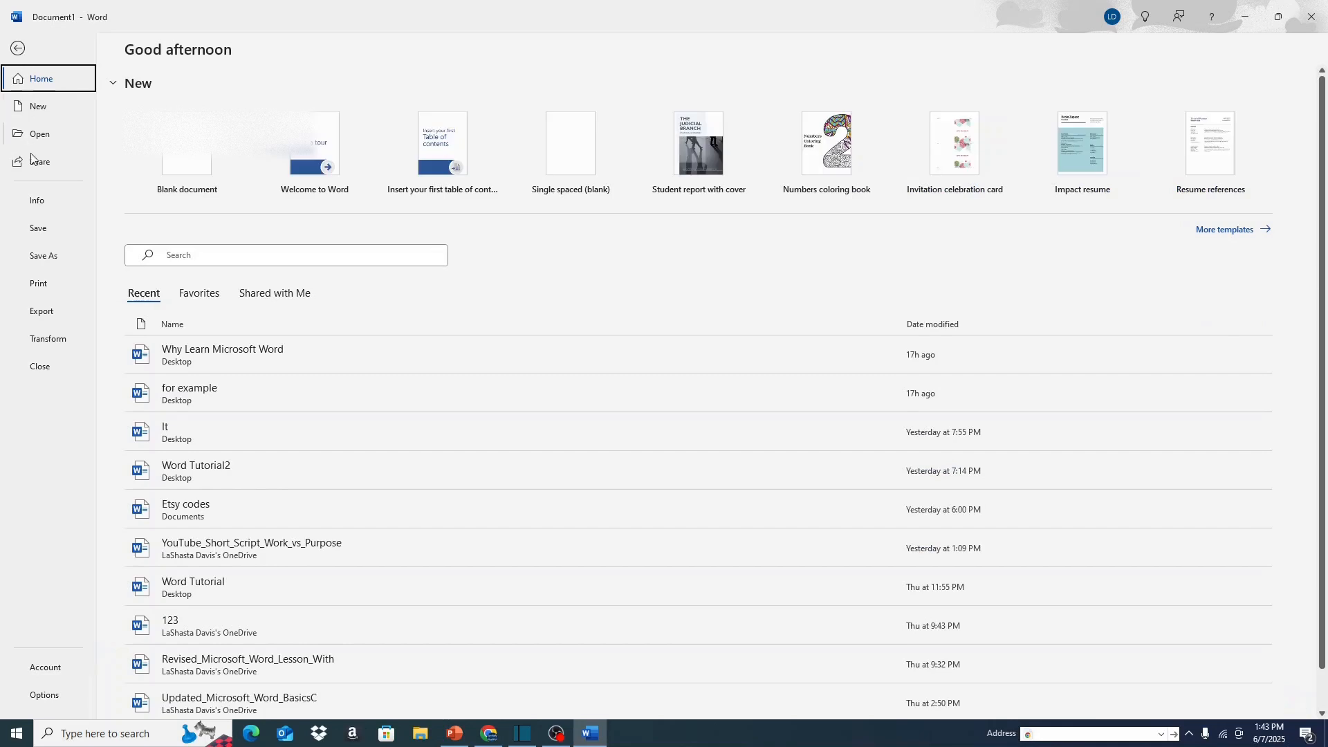
click(51, 260)
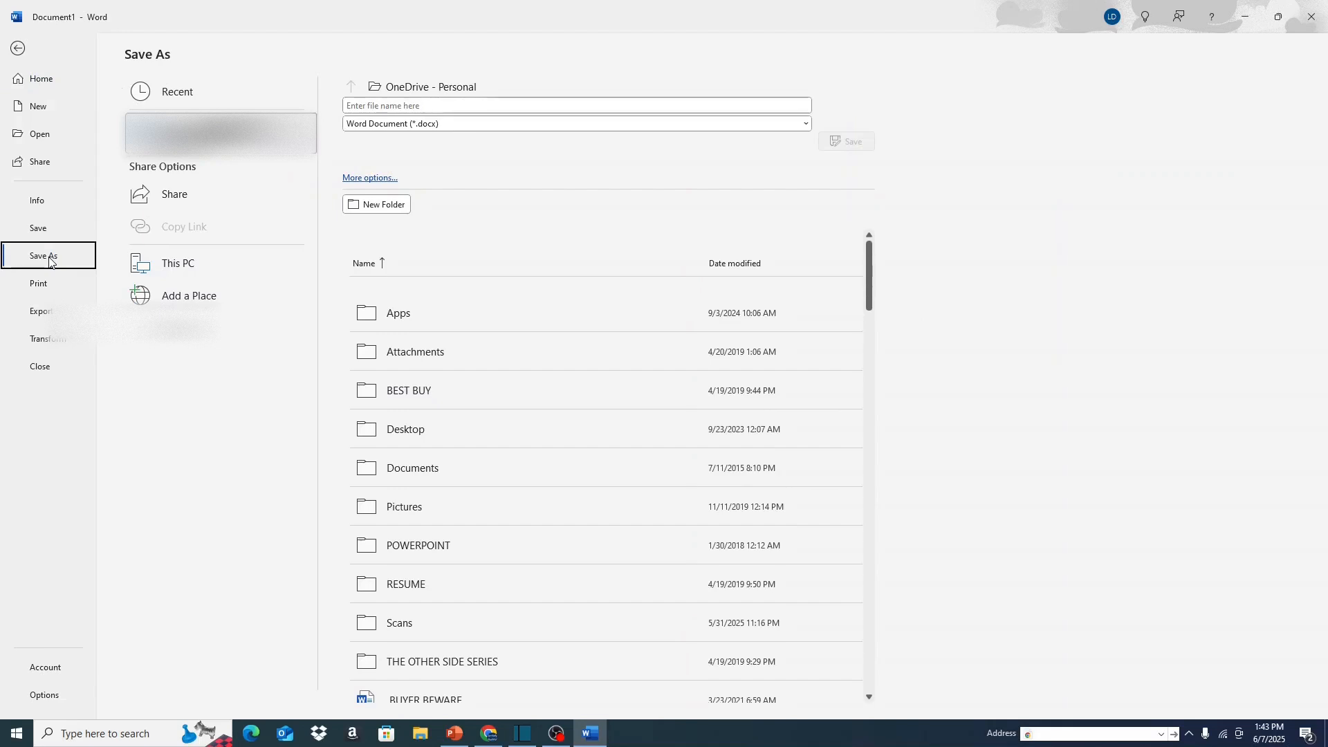
click(195, 338)
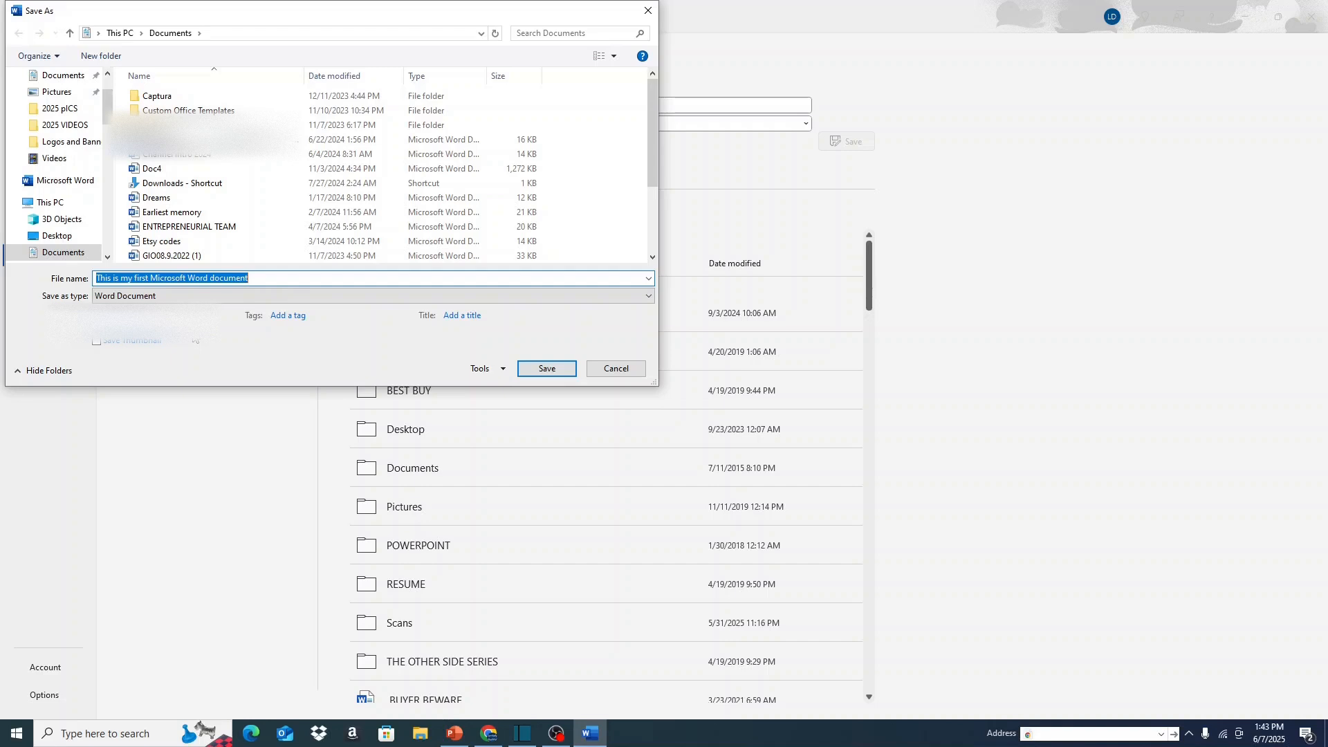
text(My First Word Document)
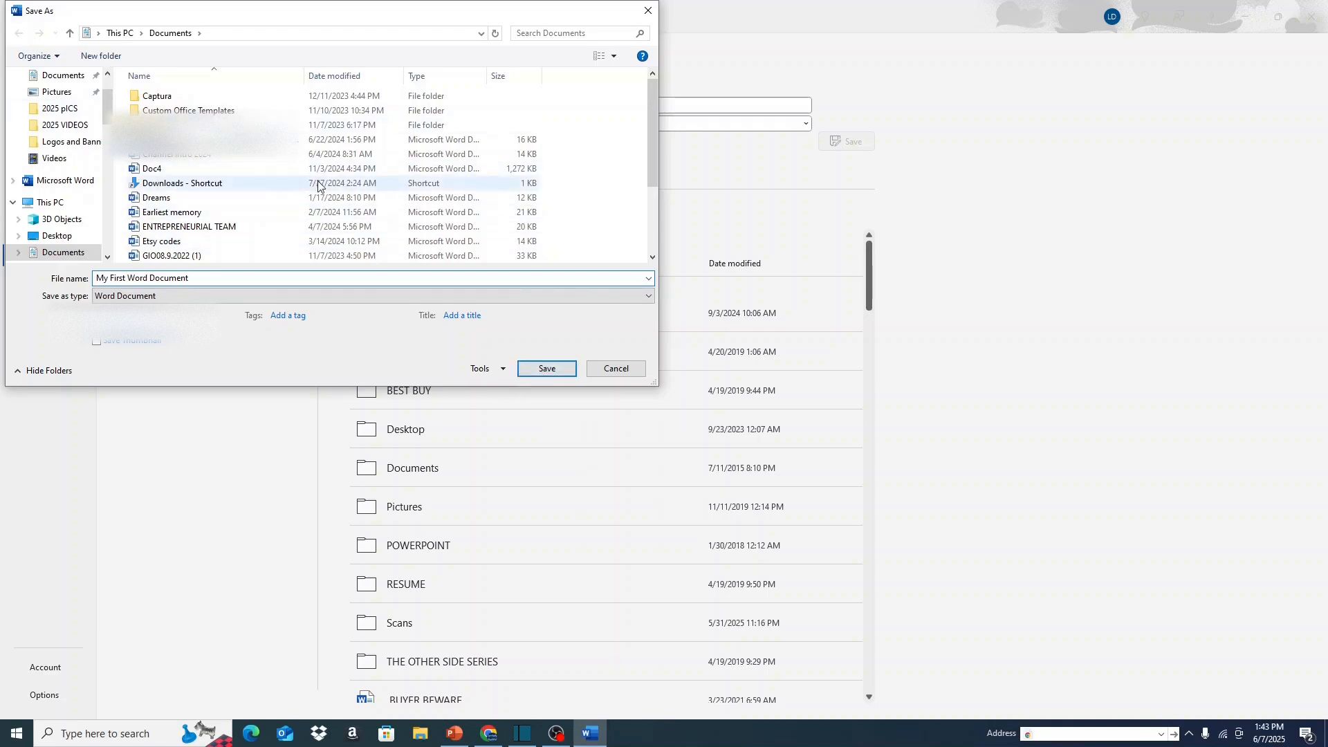
scroll(63, 90, up, 2)
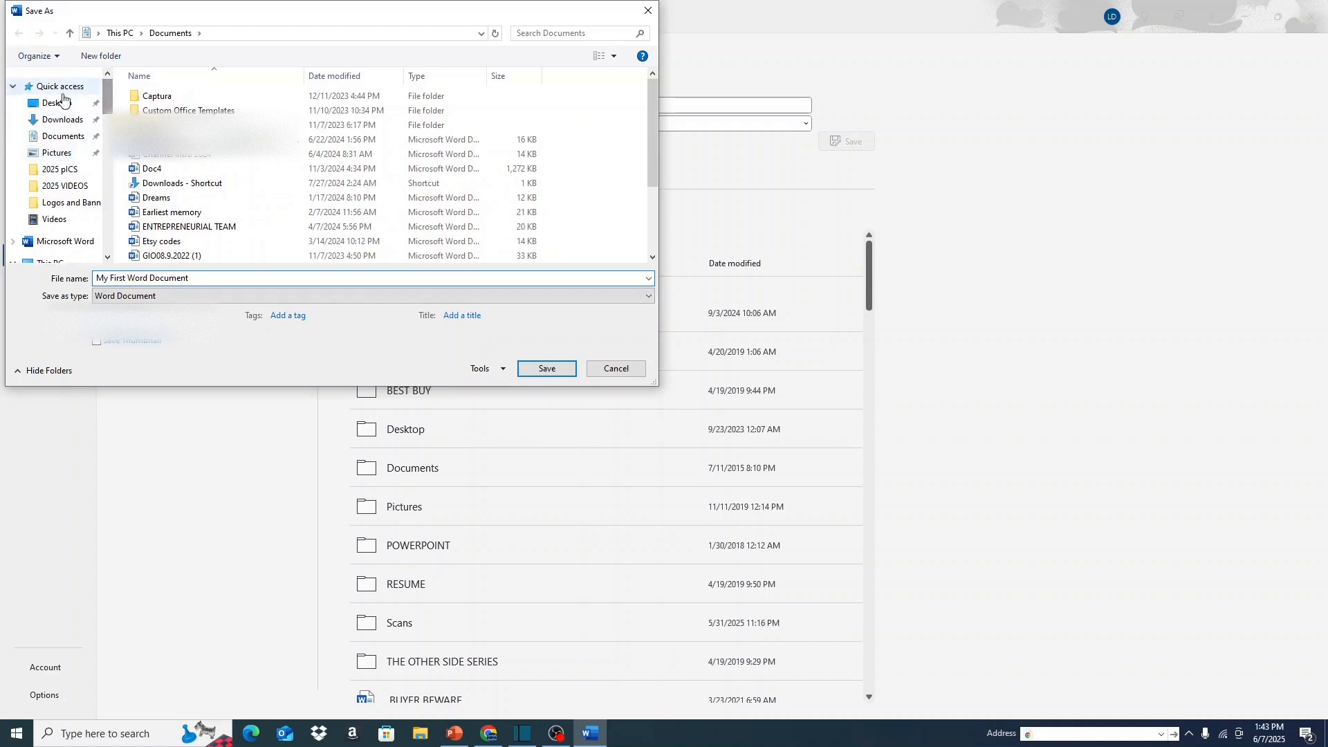
click(60, 102)
click(547, 368)
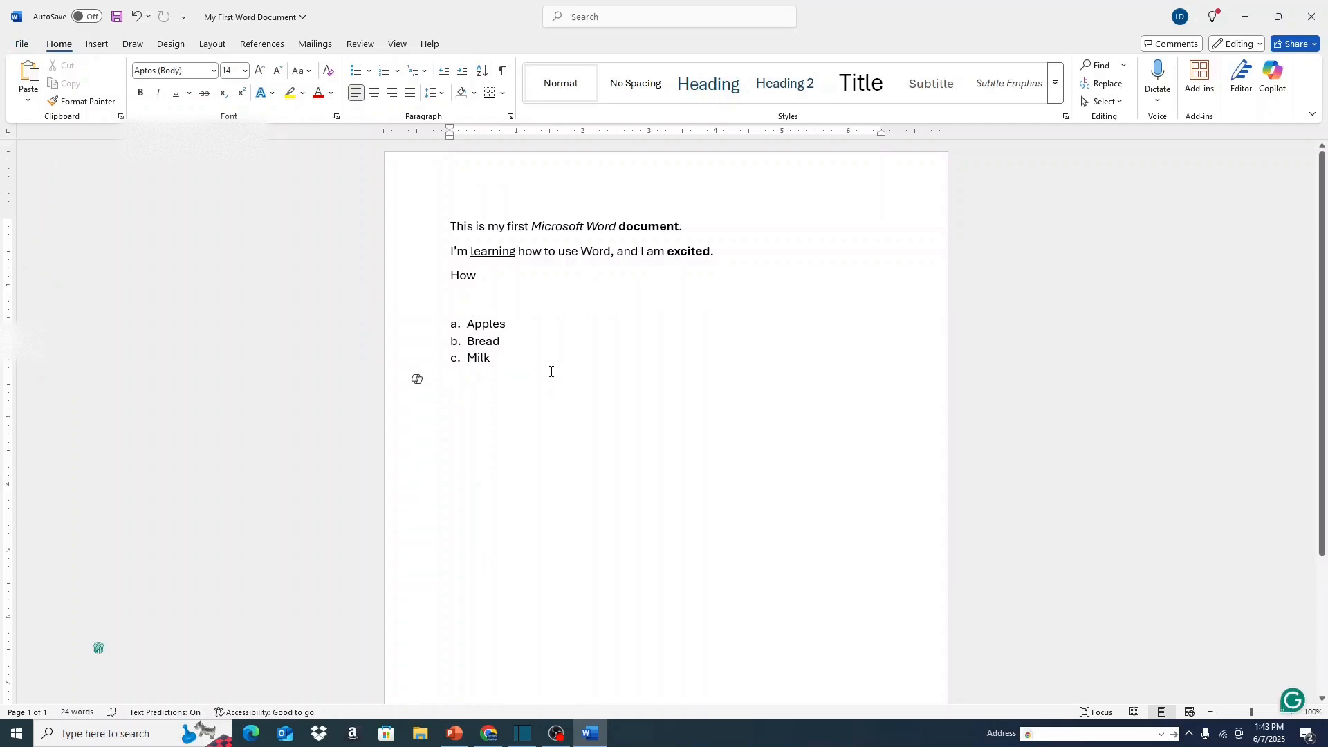
Save a PDF copy of My First Word Document to the Desktop and close the PDF window that opens.
click(27, 45)
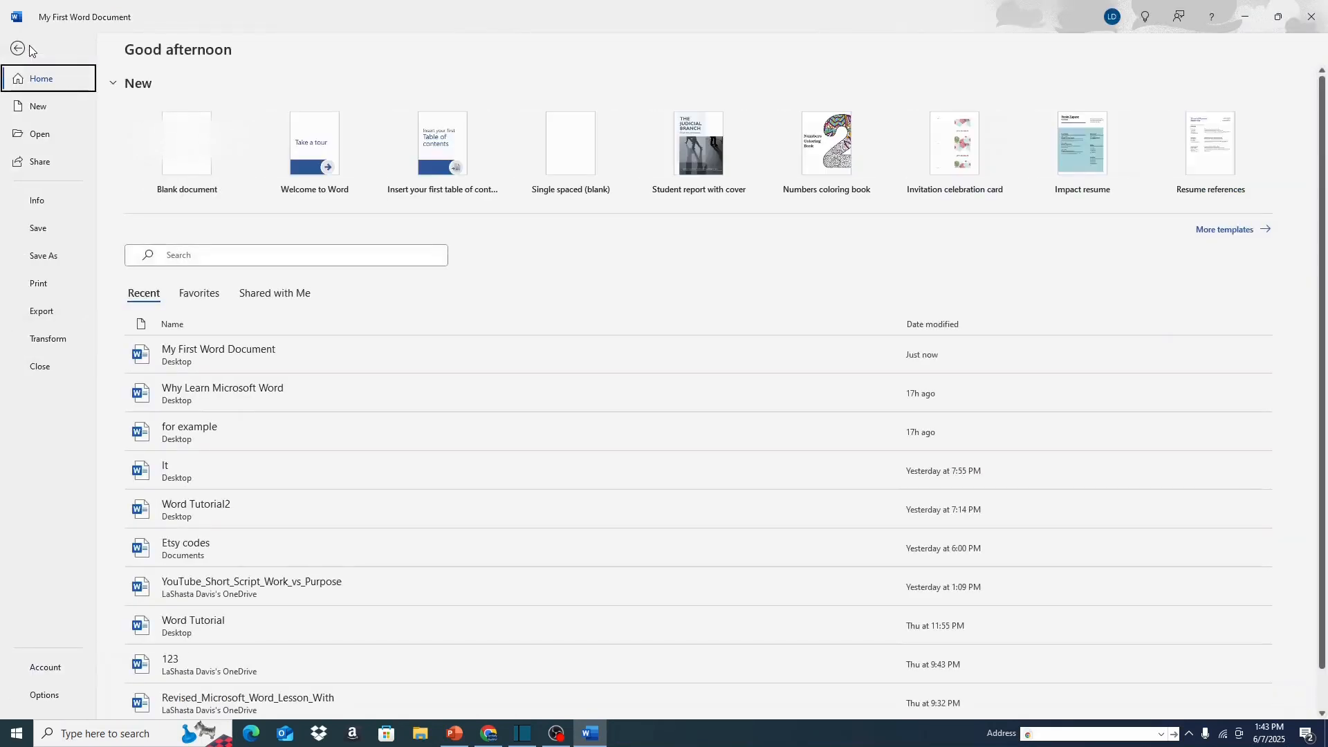
click(59, 265)
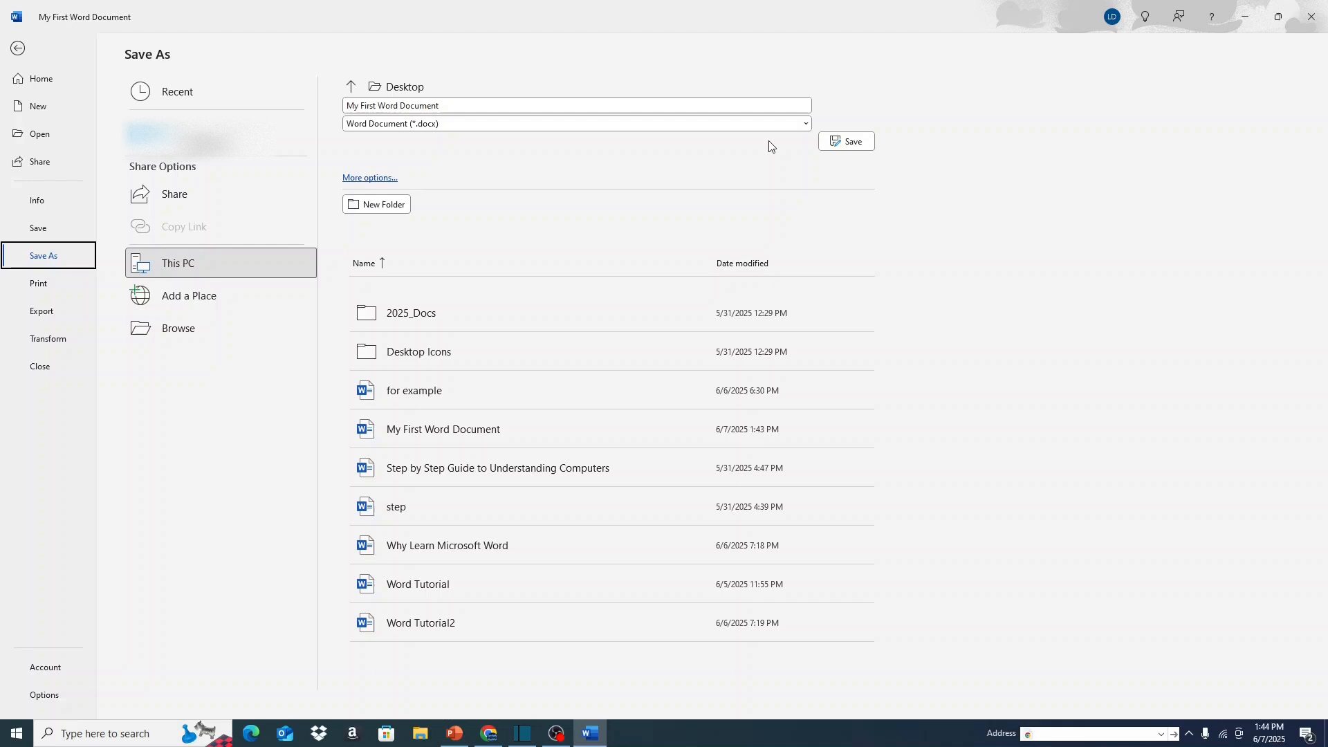
click(806, 126)
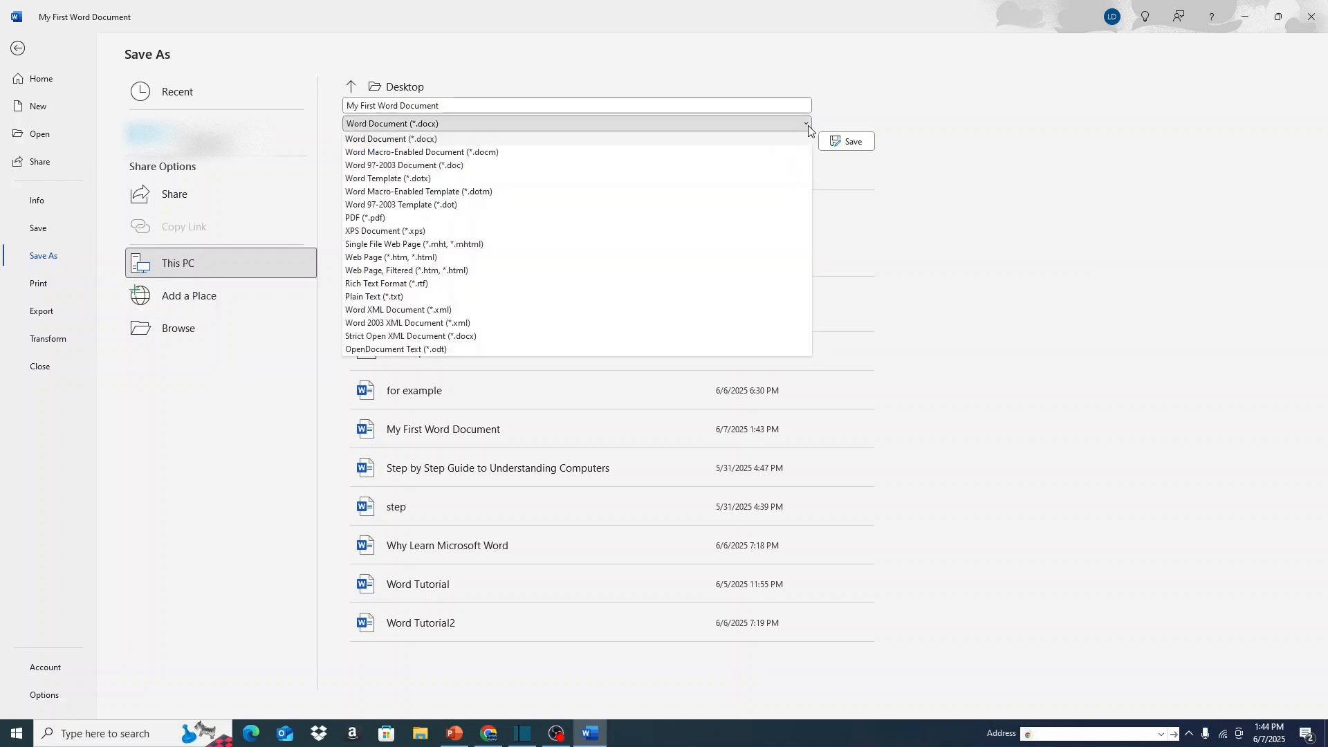
click(657, 219)
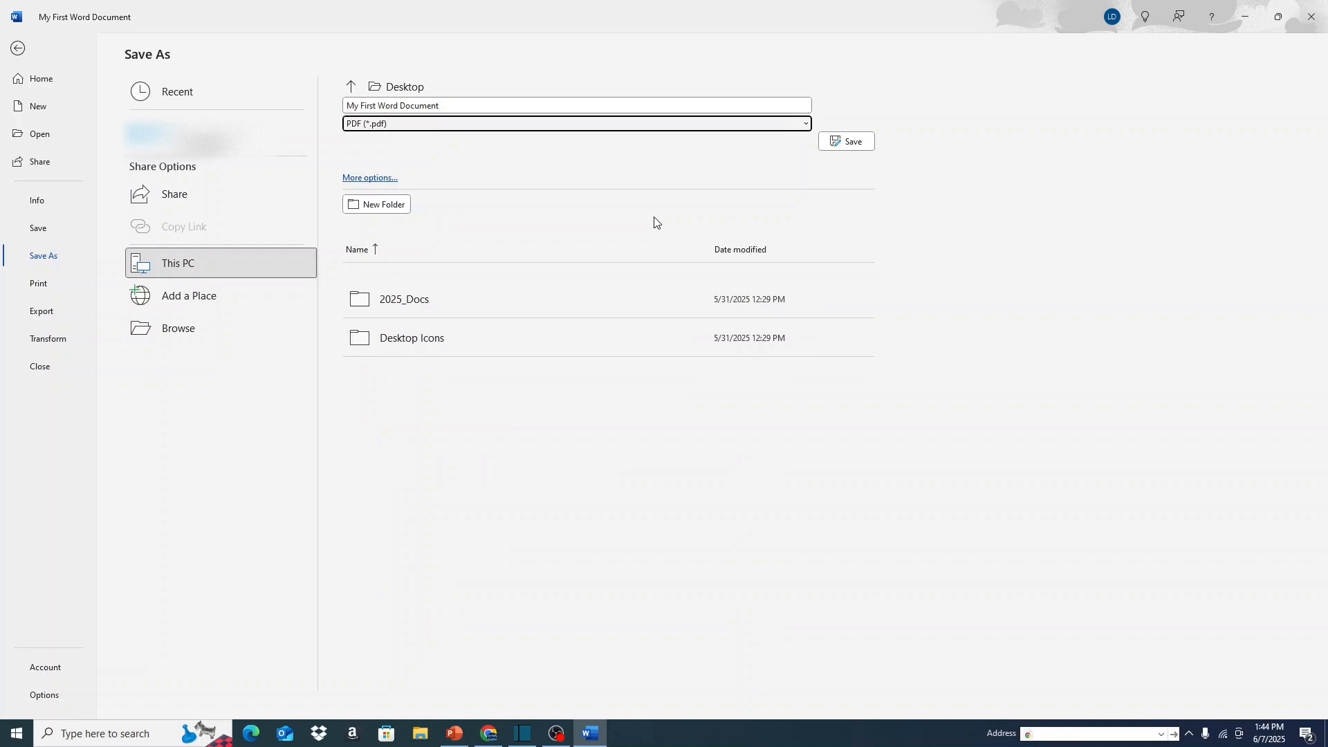
click(851, 141)
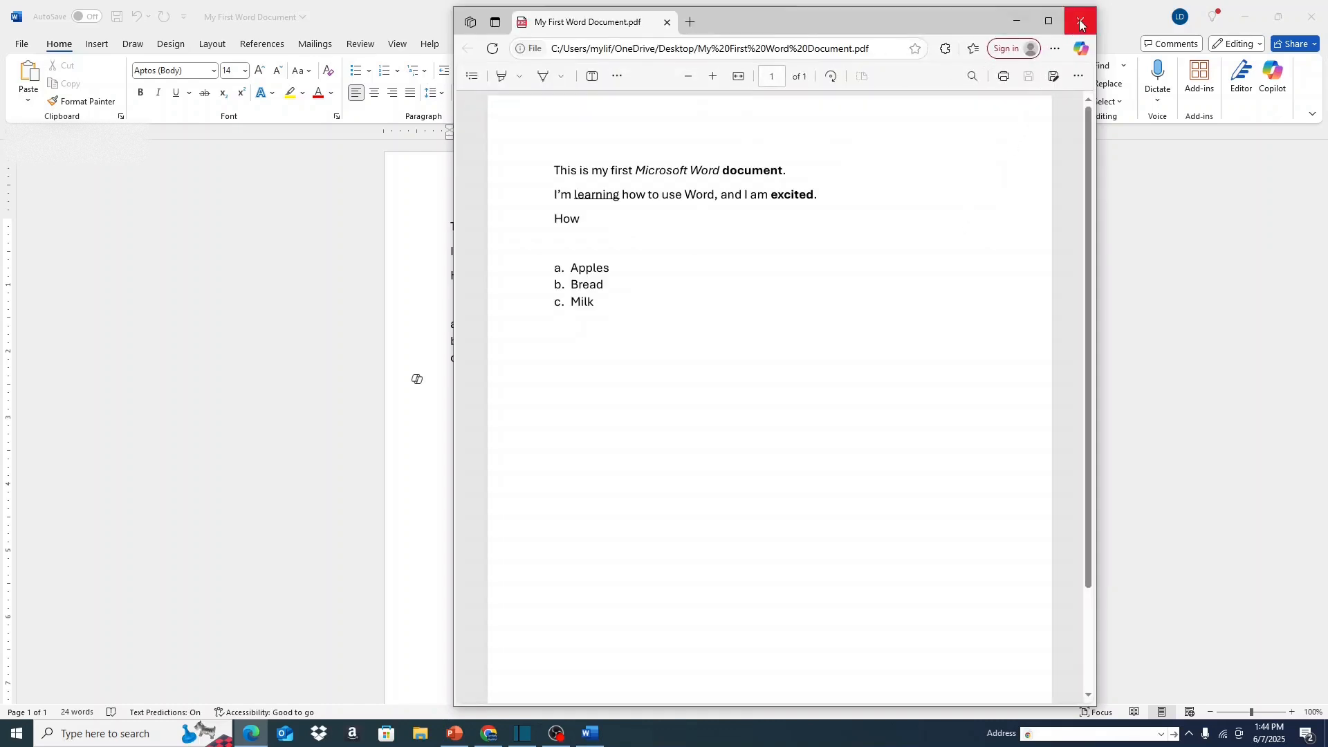
click(1081, 25)
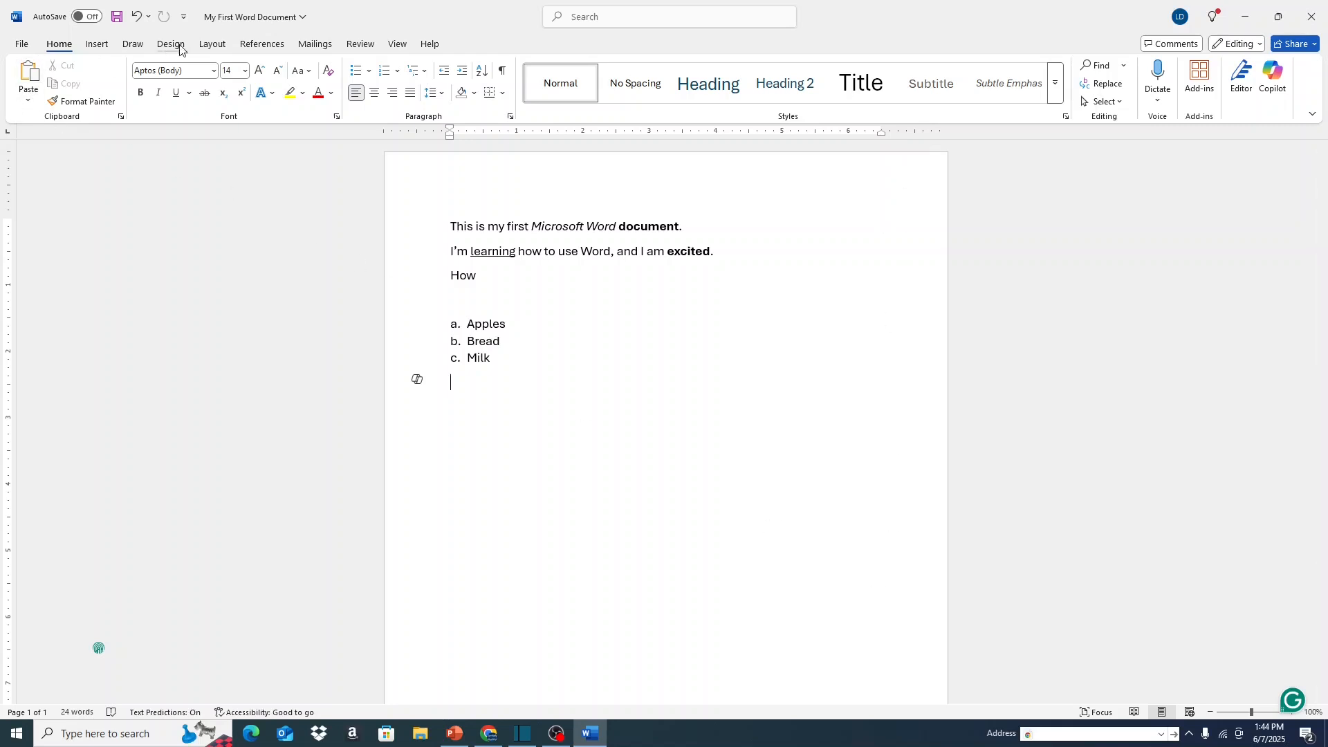
Set the page margins to the Narrow preset, 0.5" on all sides.
click(205, 45)
click(31, 94)
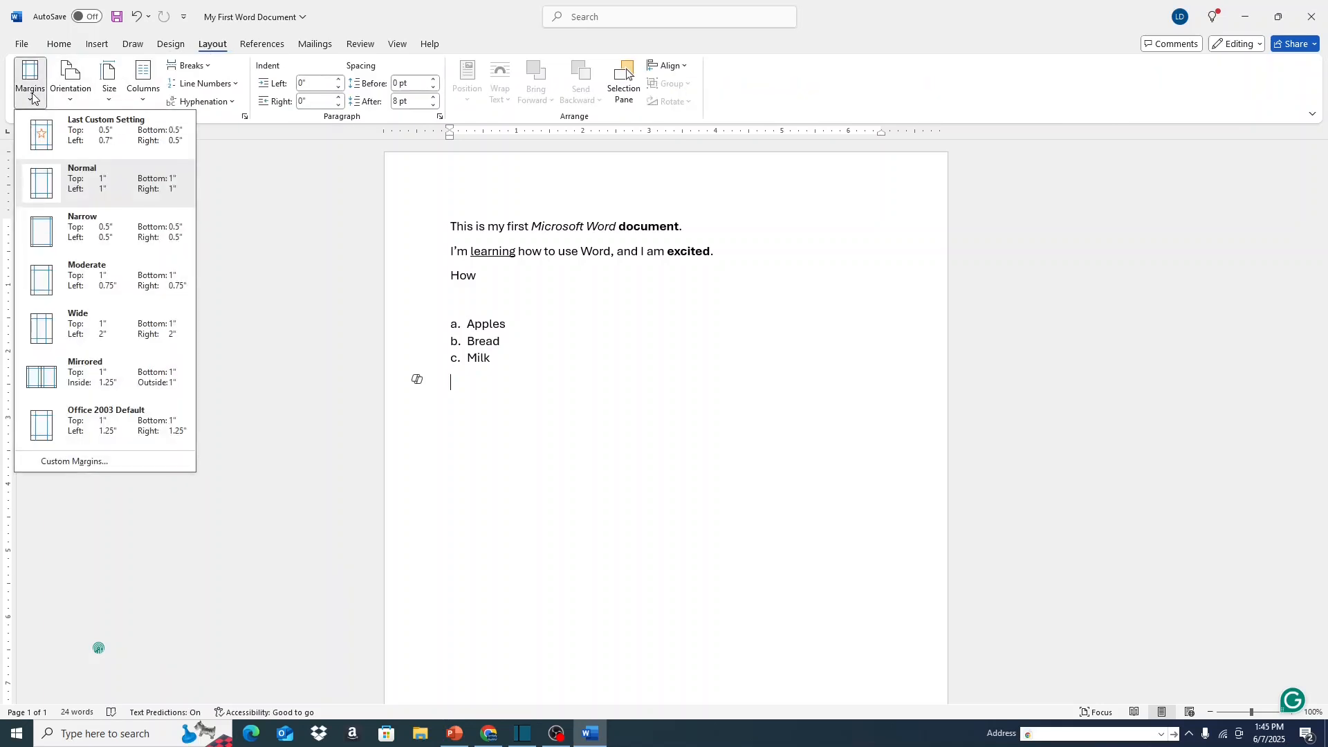
click(88, 237)
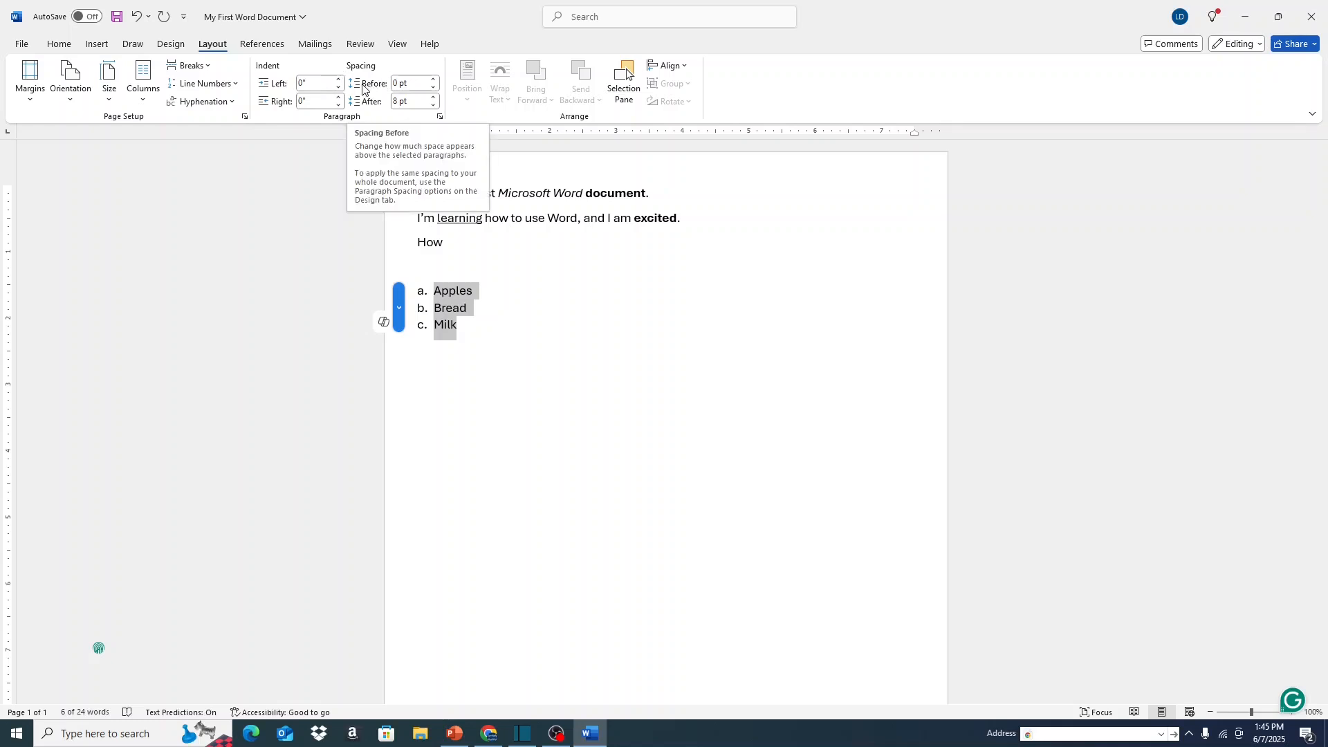
click(69, 97)
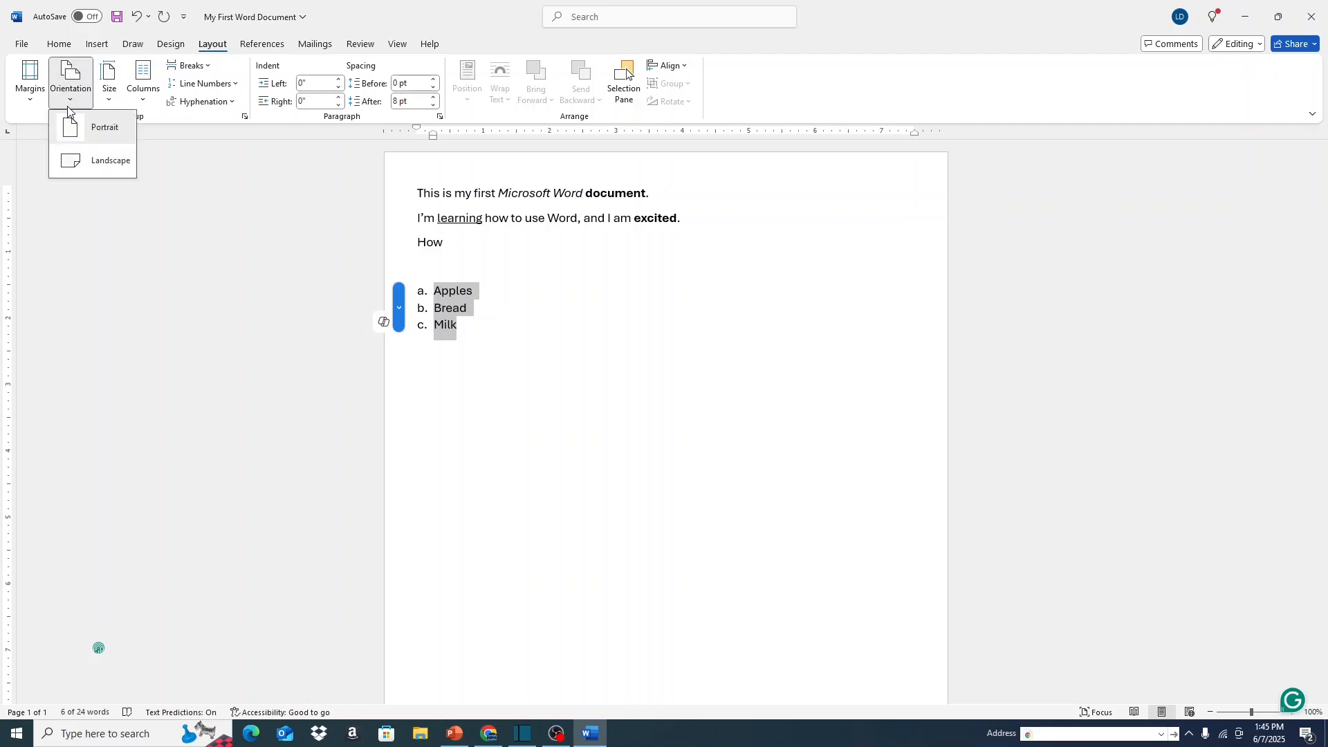
click(32, 101)
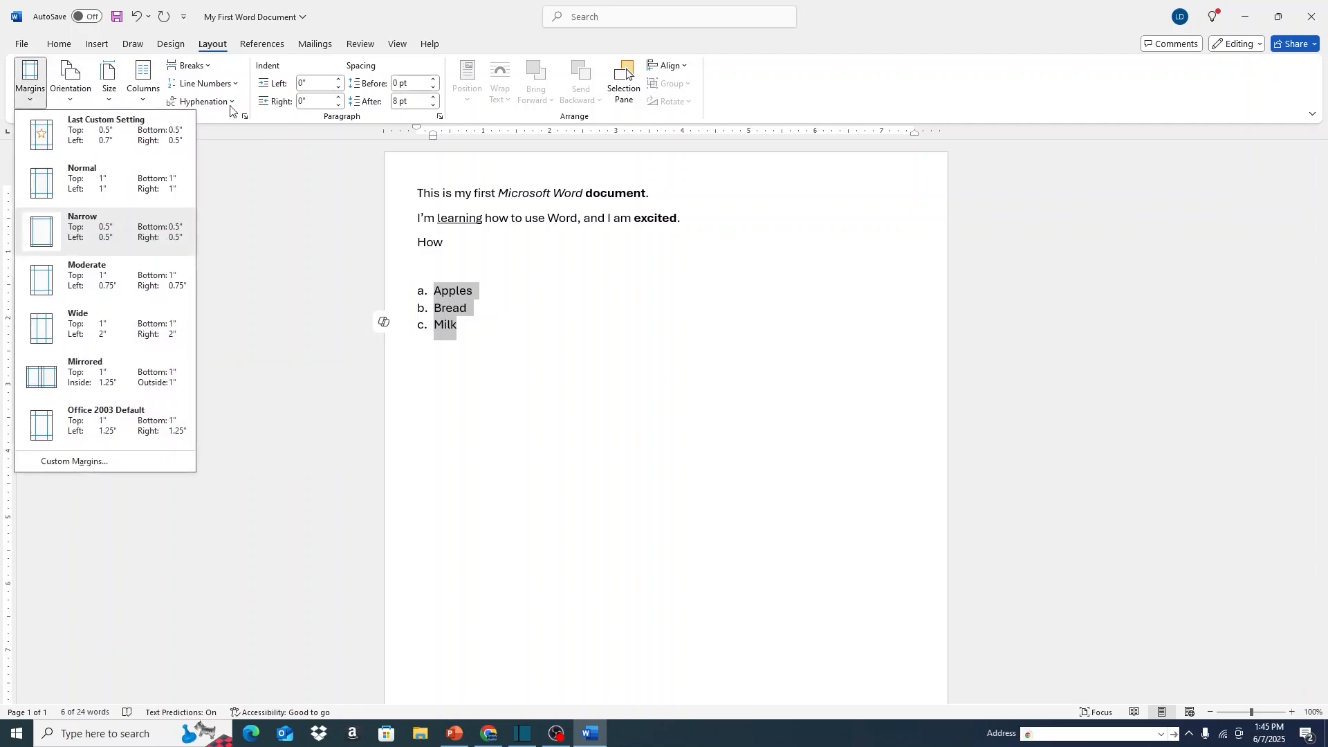
click(307, 150)
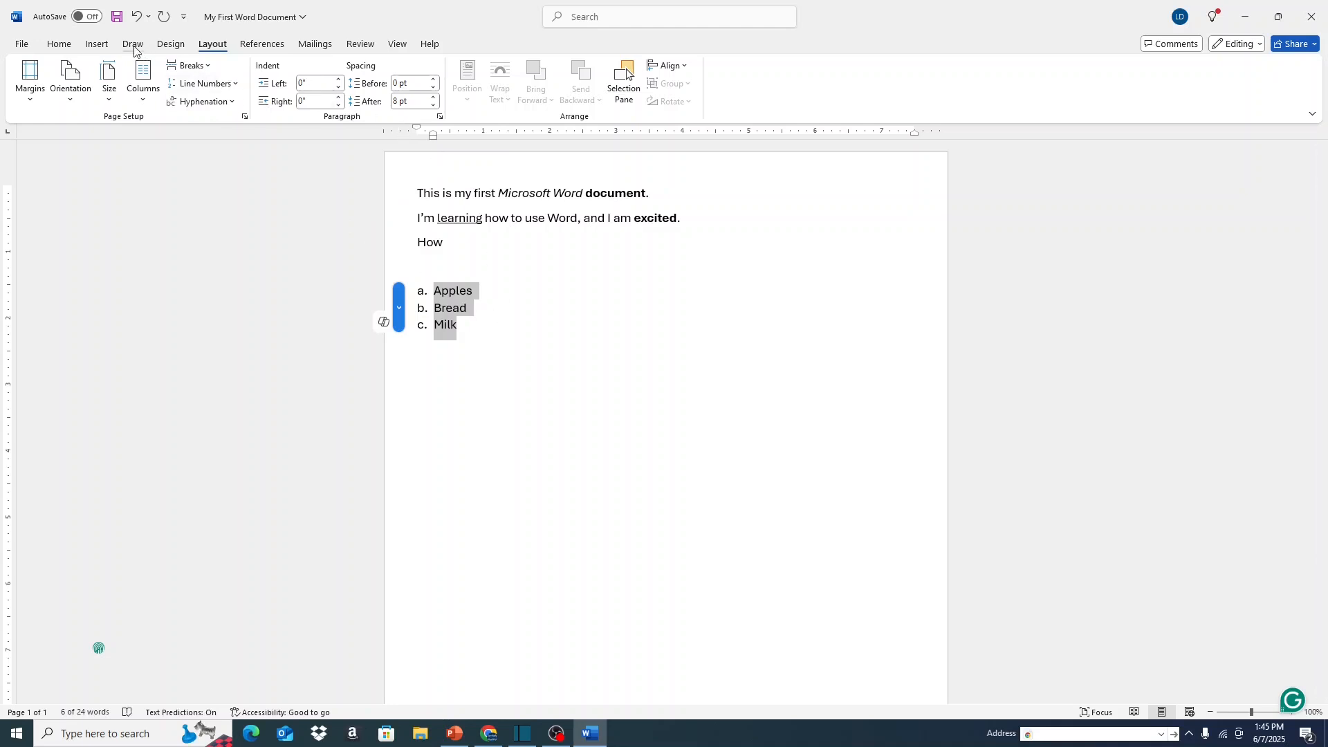
Set the line spacing of the selected Apples, Bread and Milk list to 1.5.
click(59, 44)
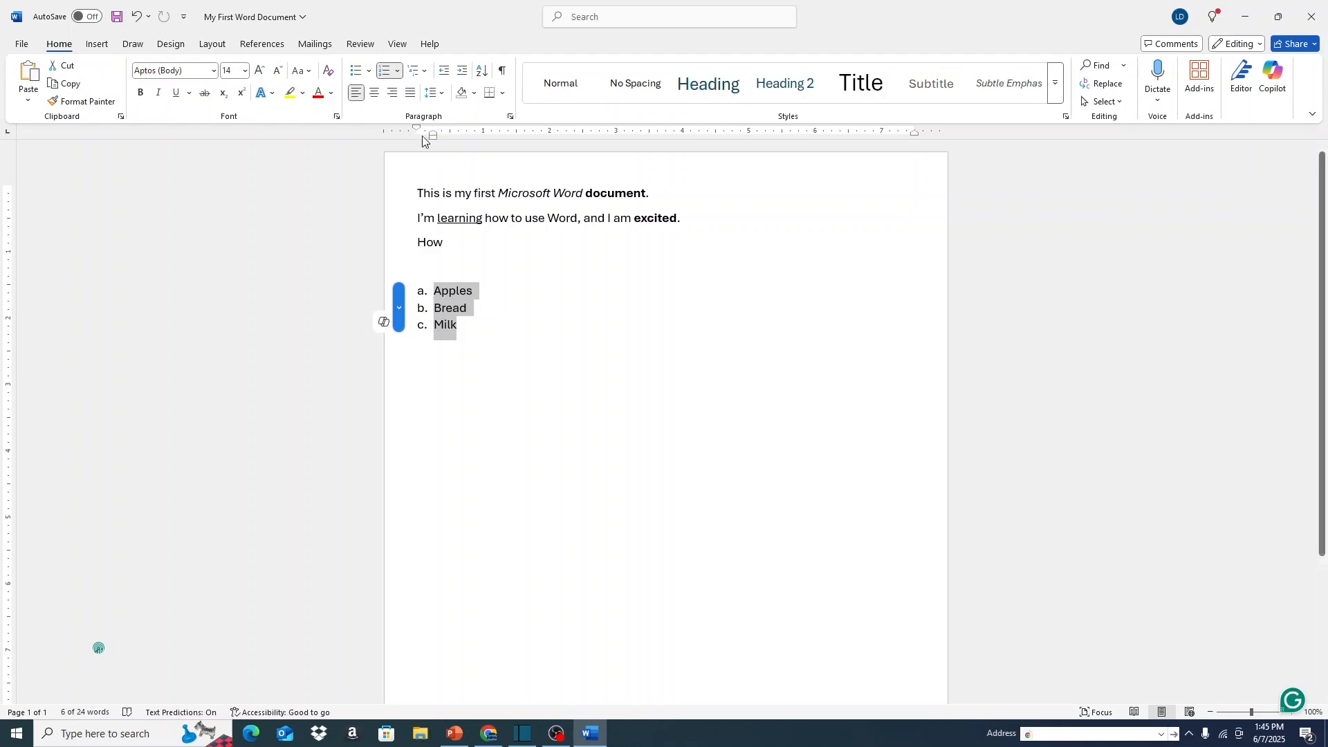
click(443, 94)
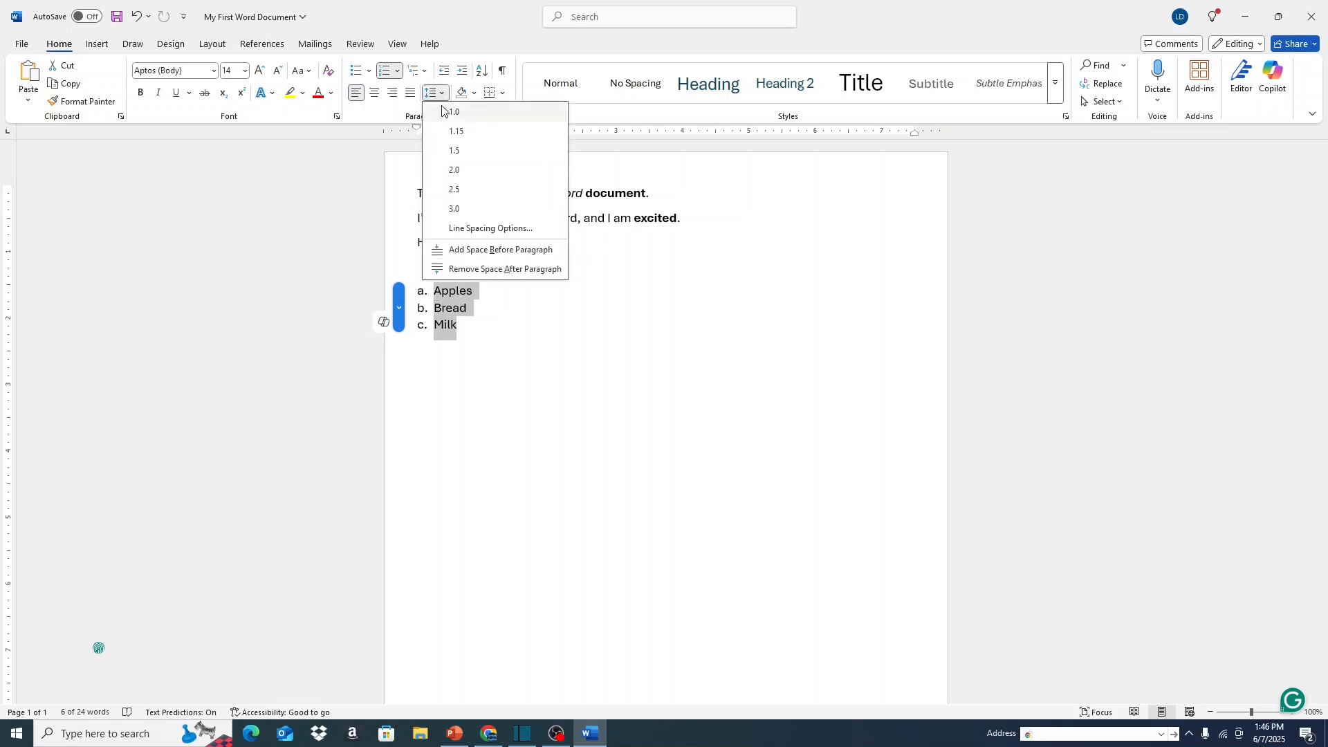
click(452, 156)
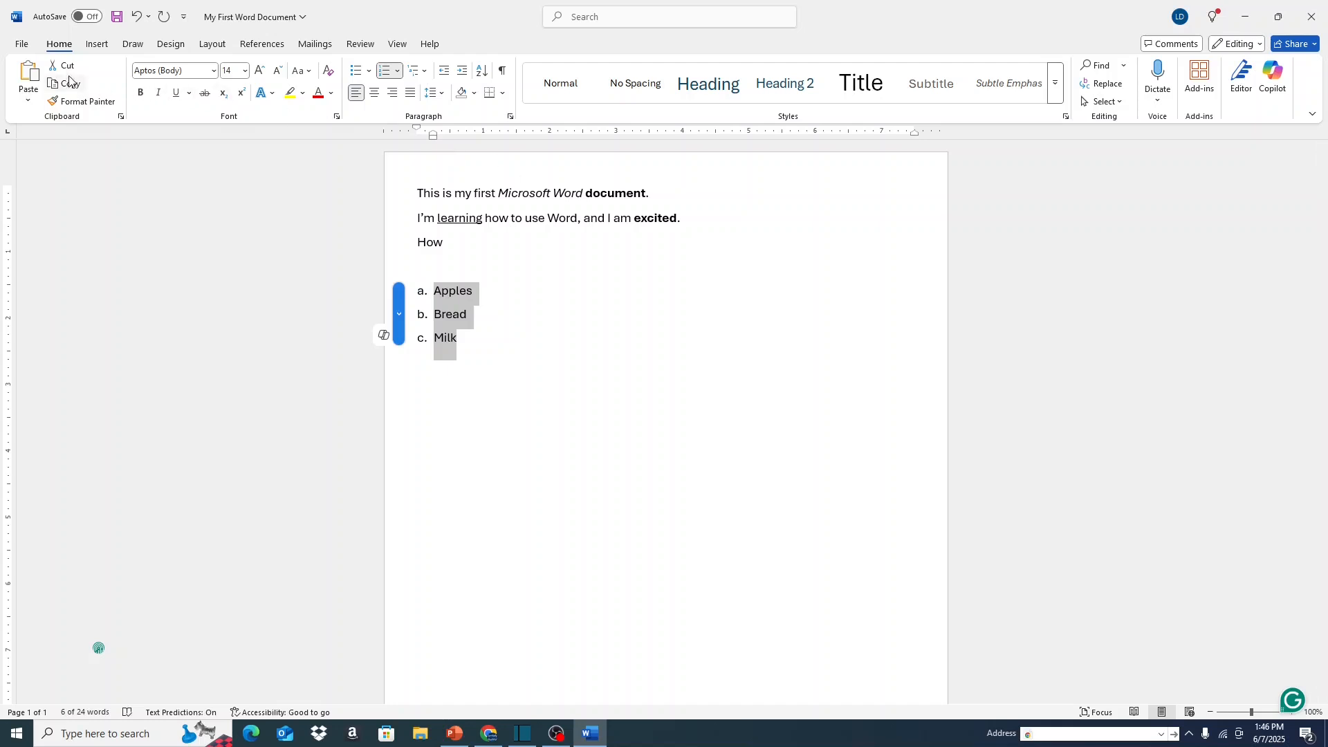
Set the page orientation to Portrait and deselect the list.
click(213, 44)
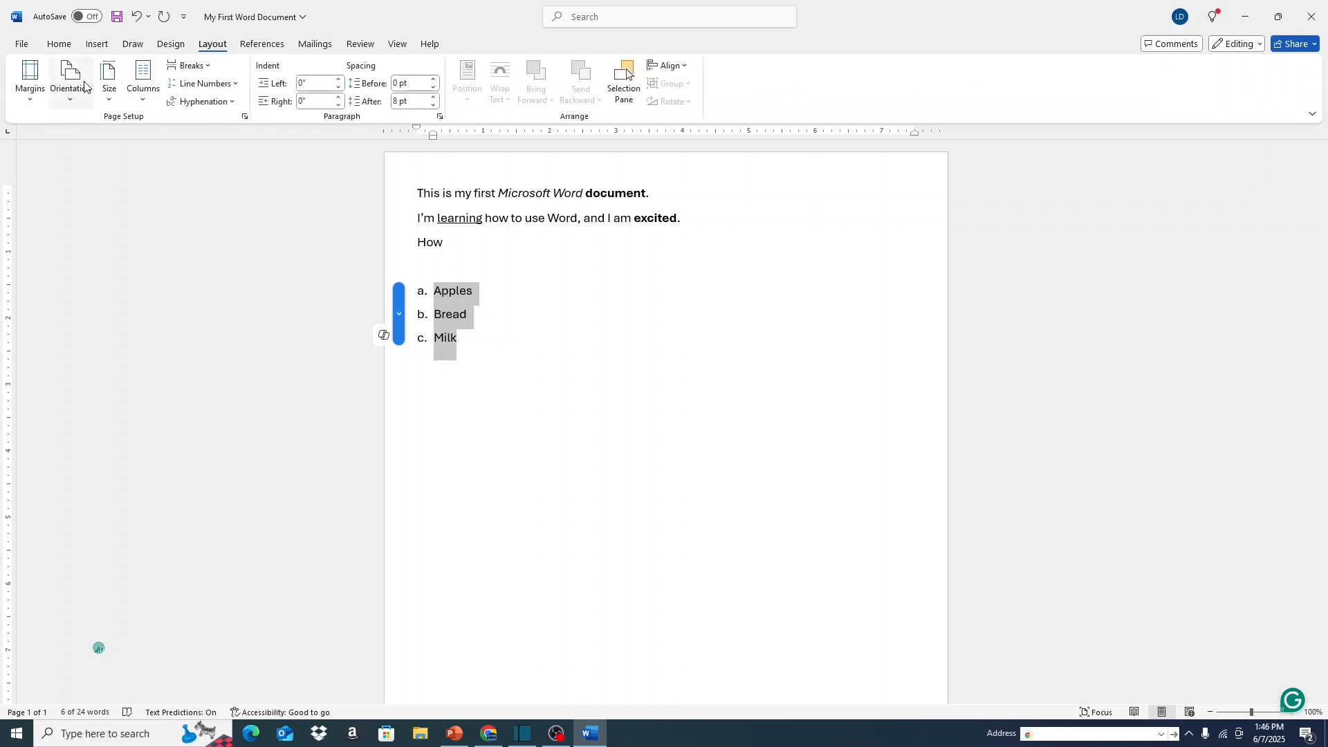
click(76, 102)
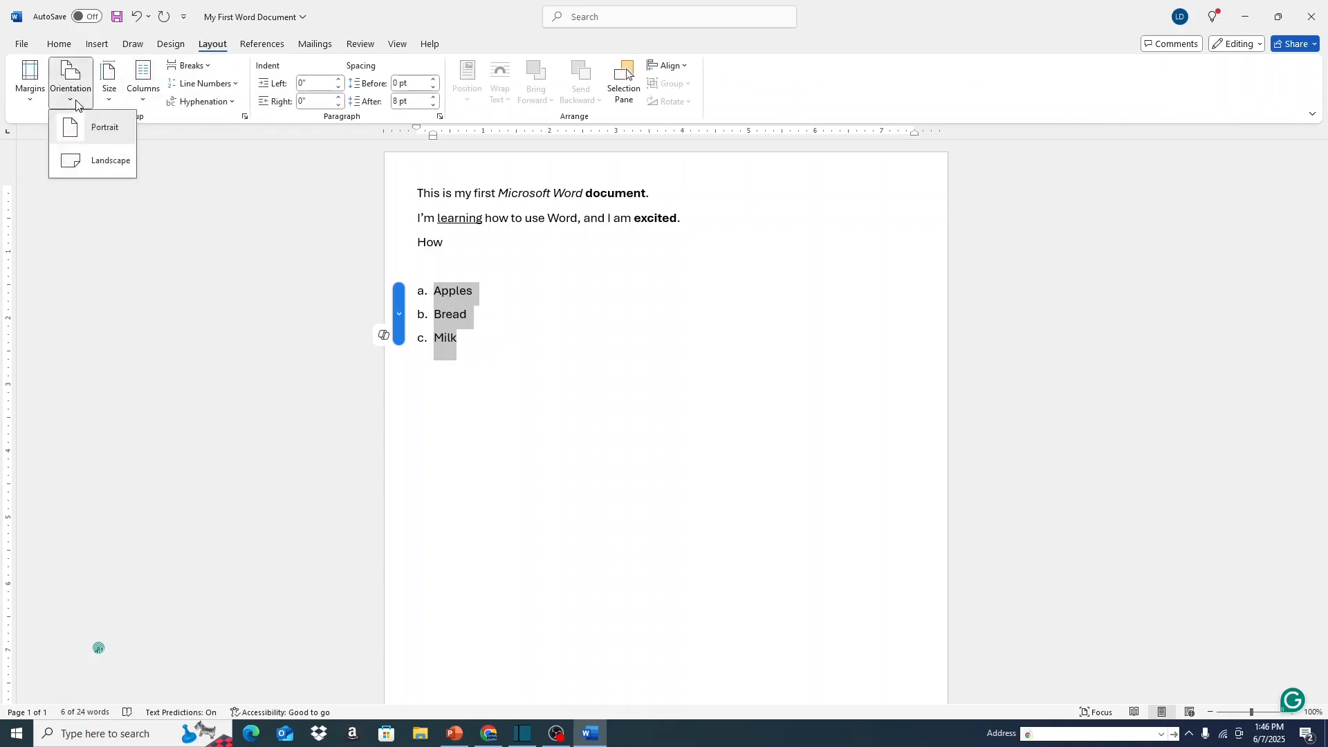
click(122, 133)
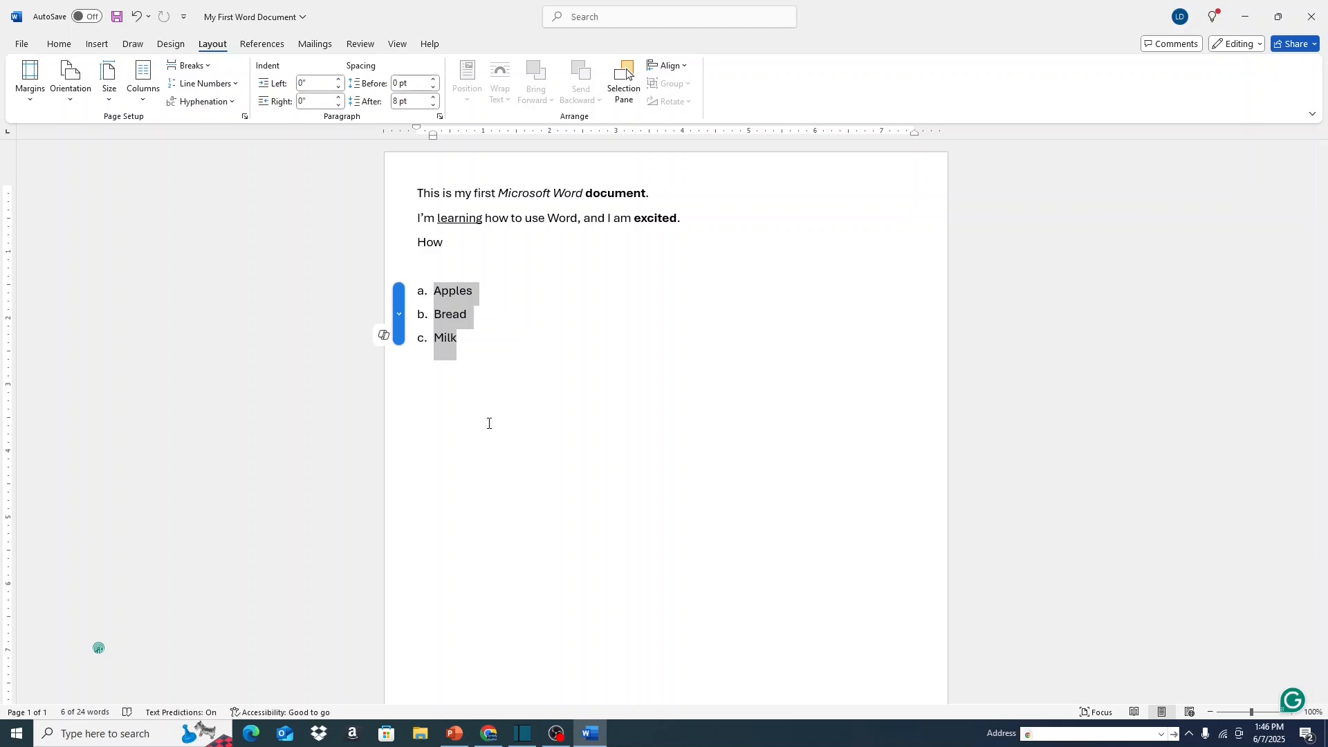
click(489, 424)
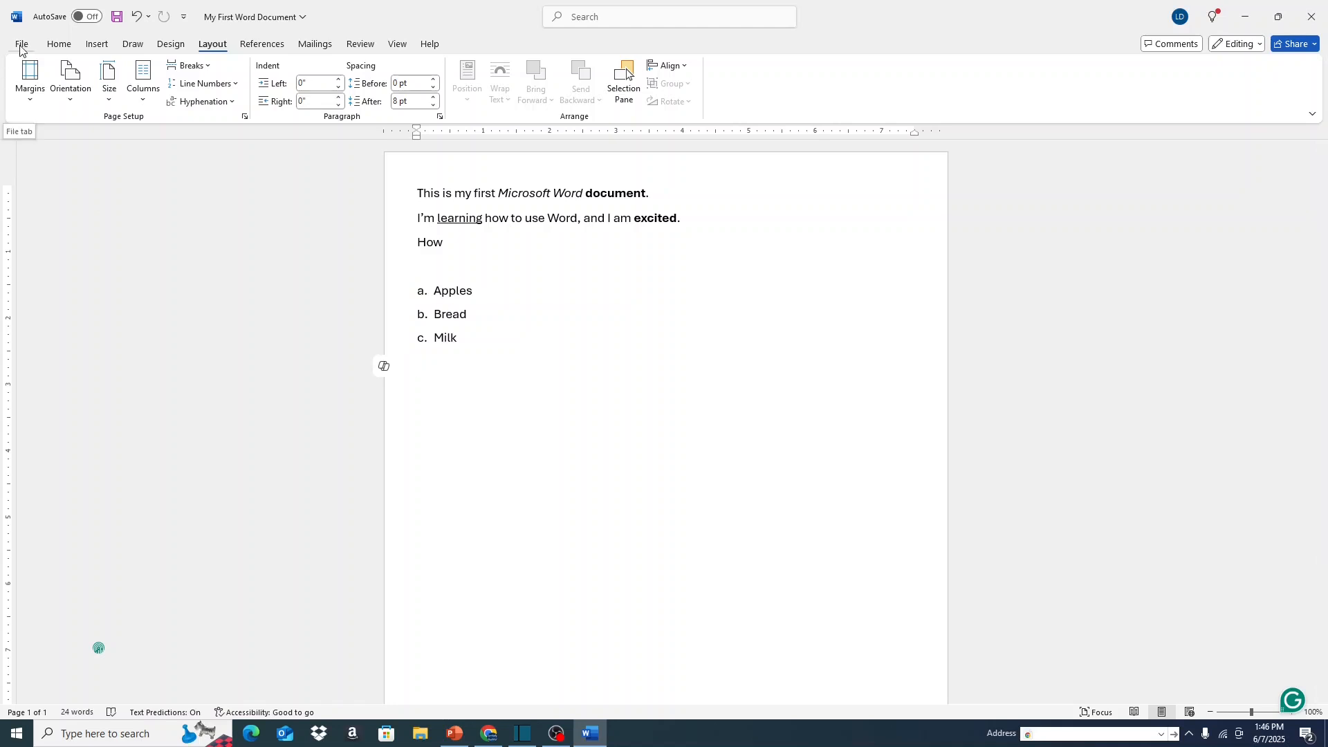
Print one copy of all pages of My First Word Document on the EPSON WF-2760 Series printer.
click(21, 46)
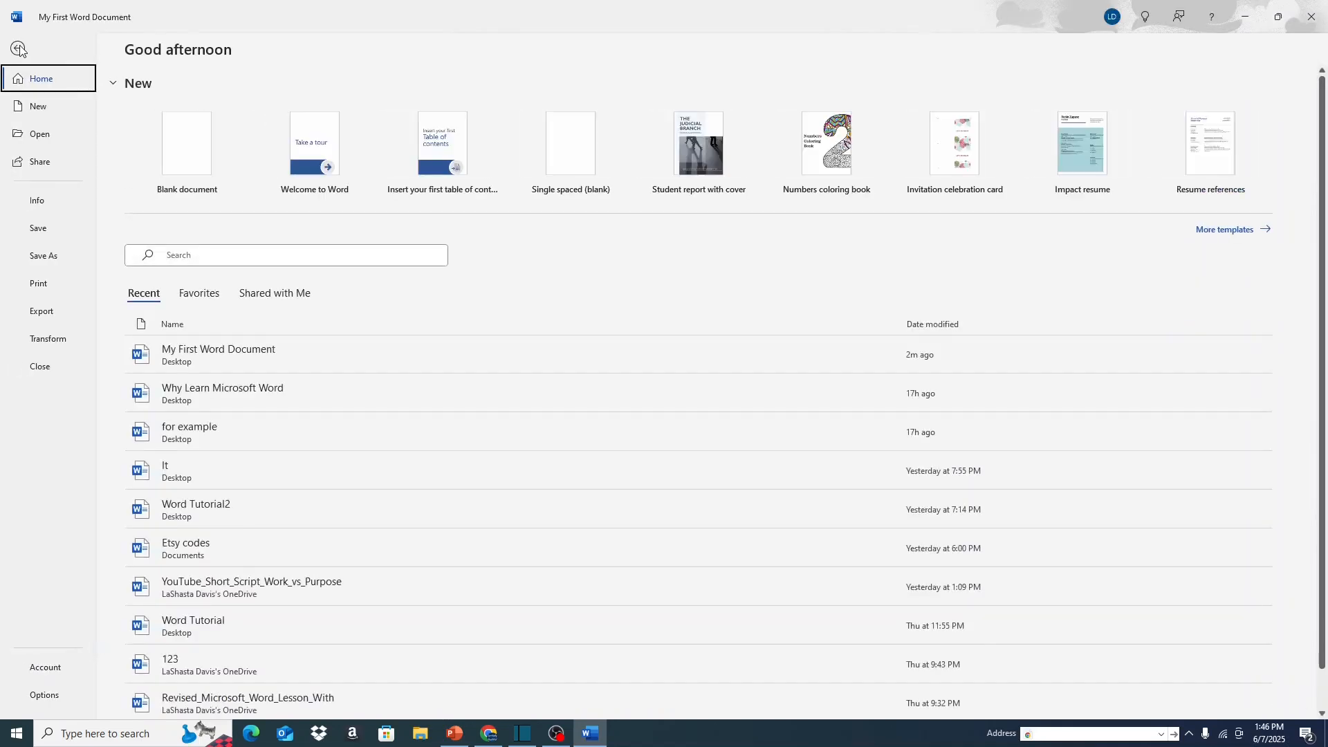
click(45, 289)
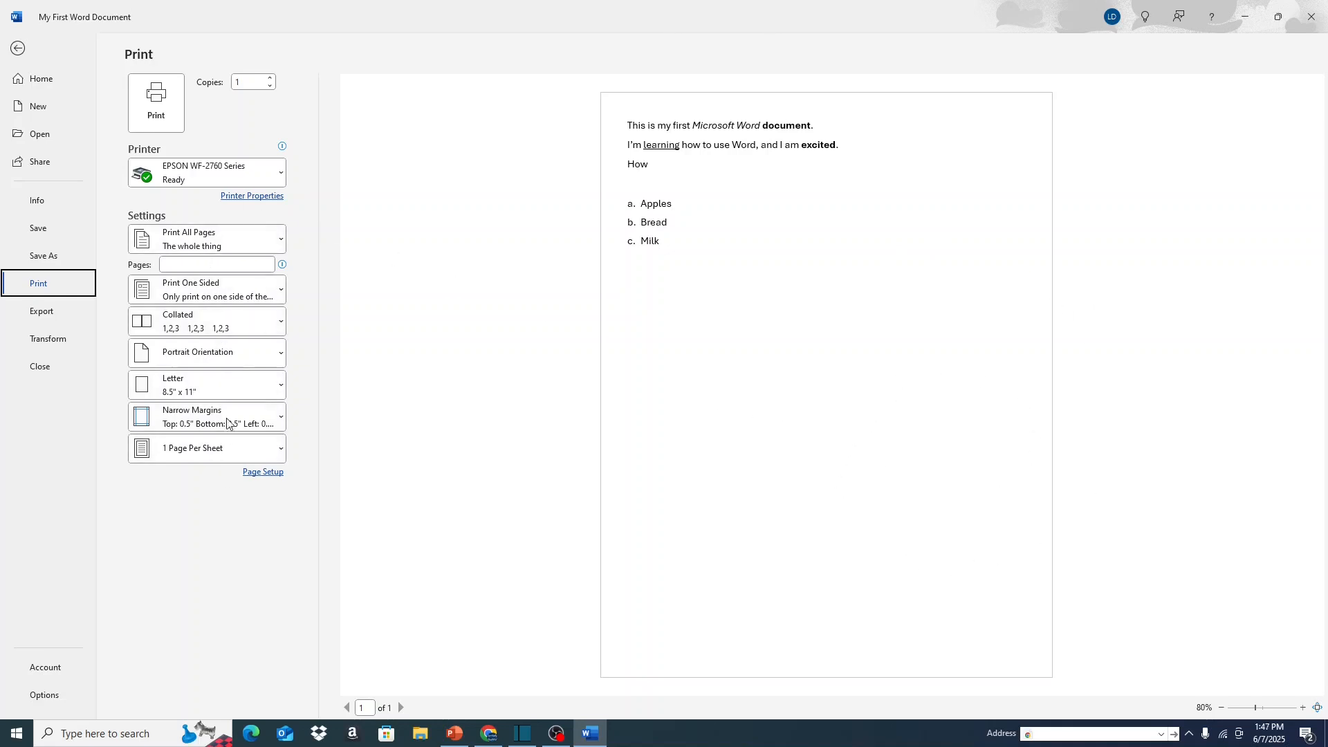
click(158, 108)
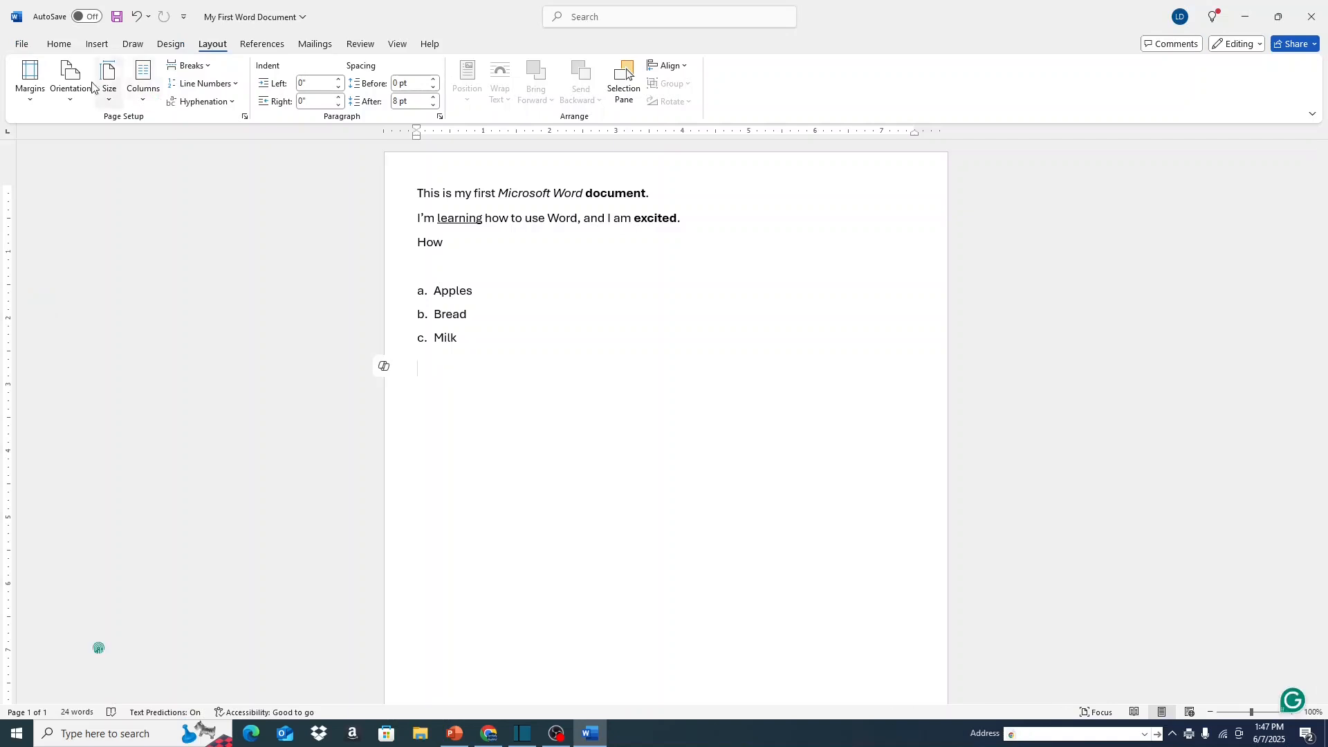
Close My First Word Document and save its changes.
click(21, 46)
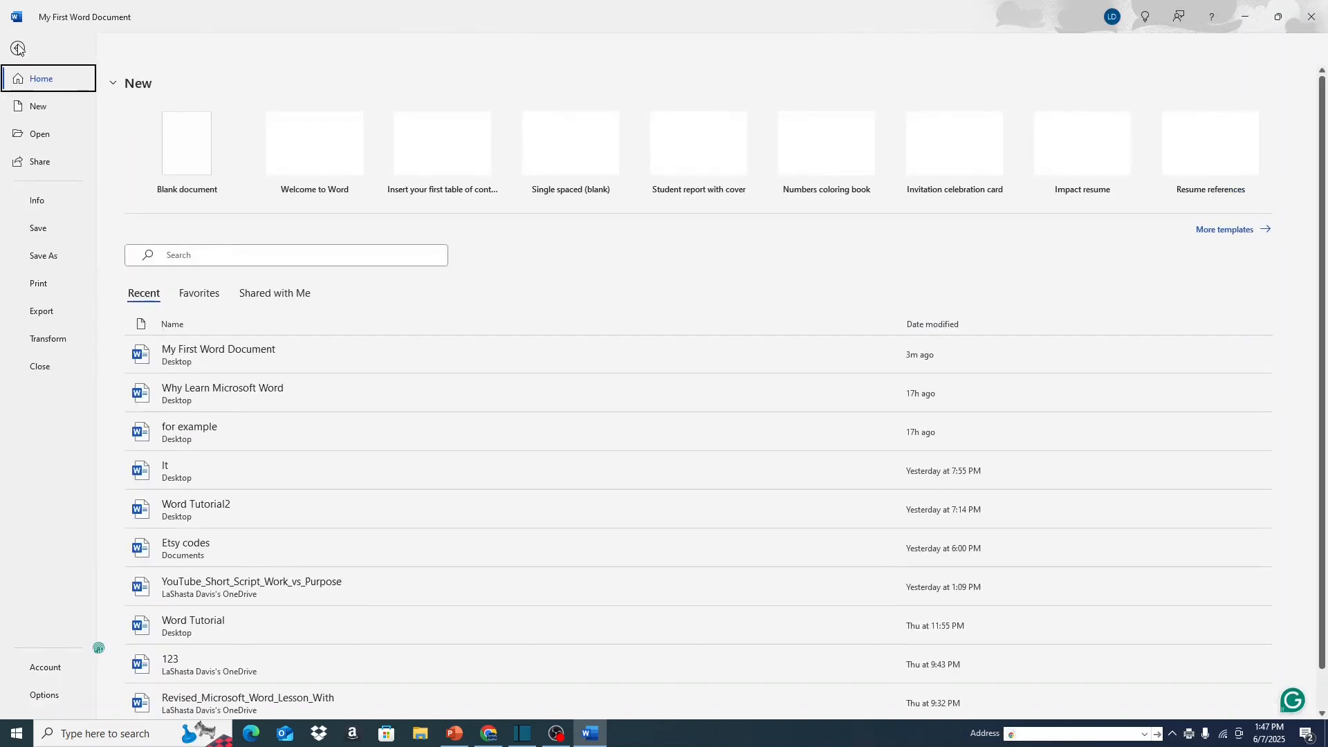
click(38, 366)
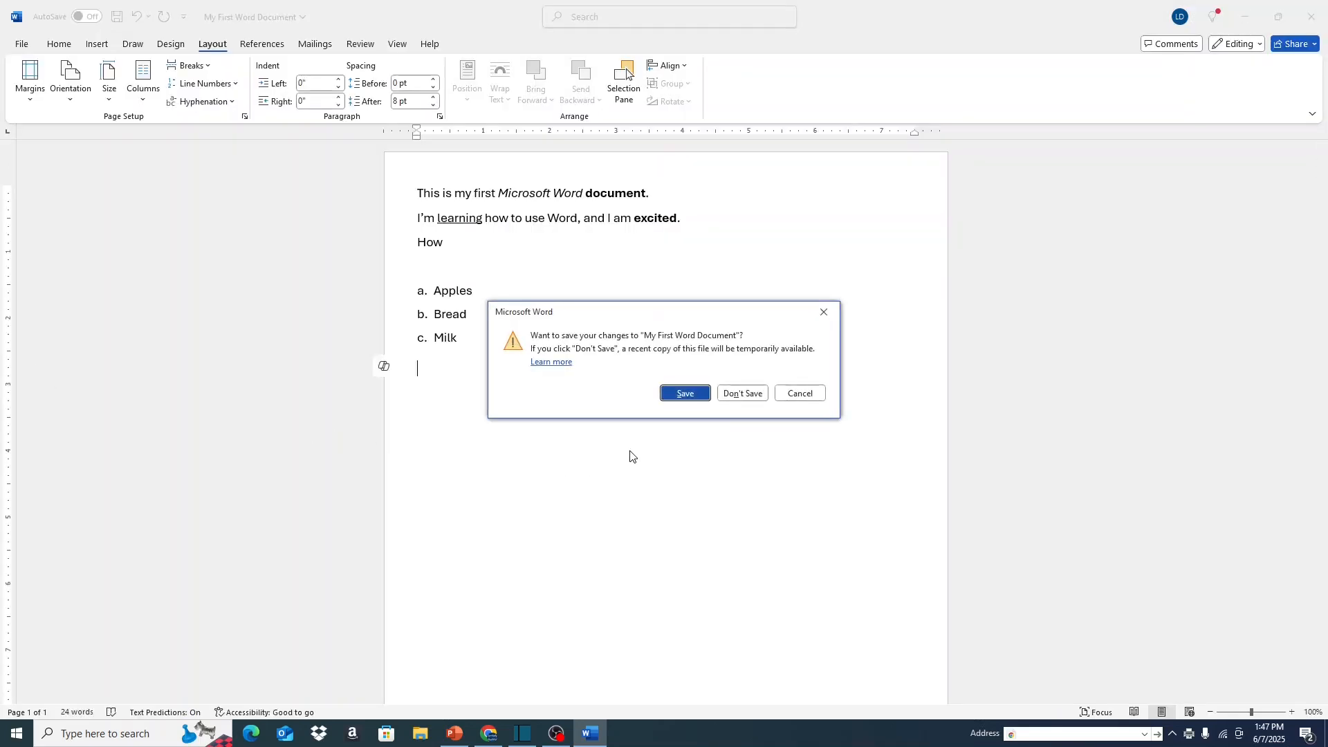
click(682, 400)
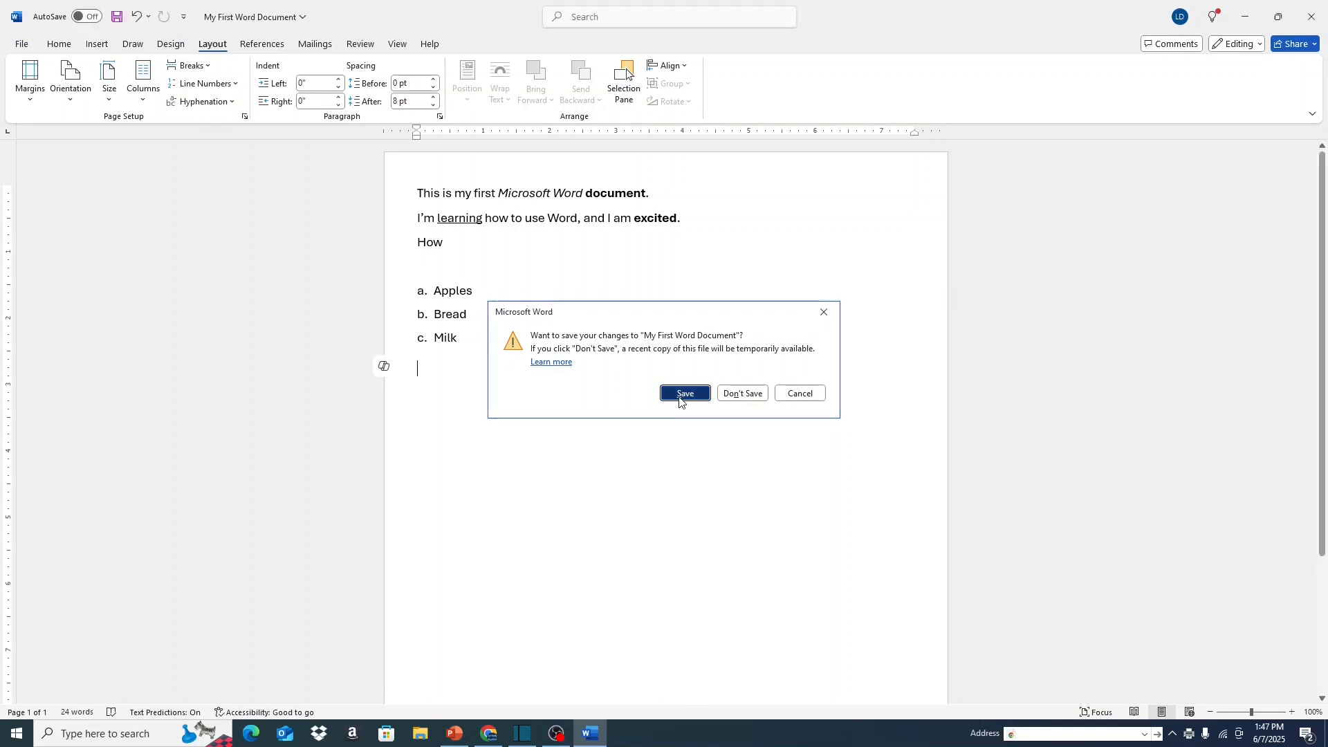